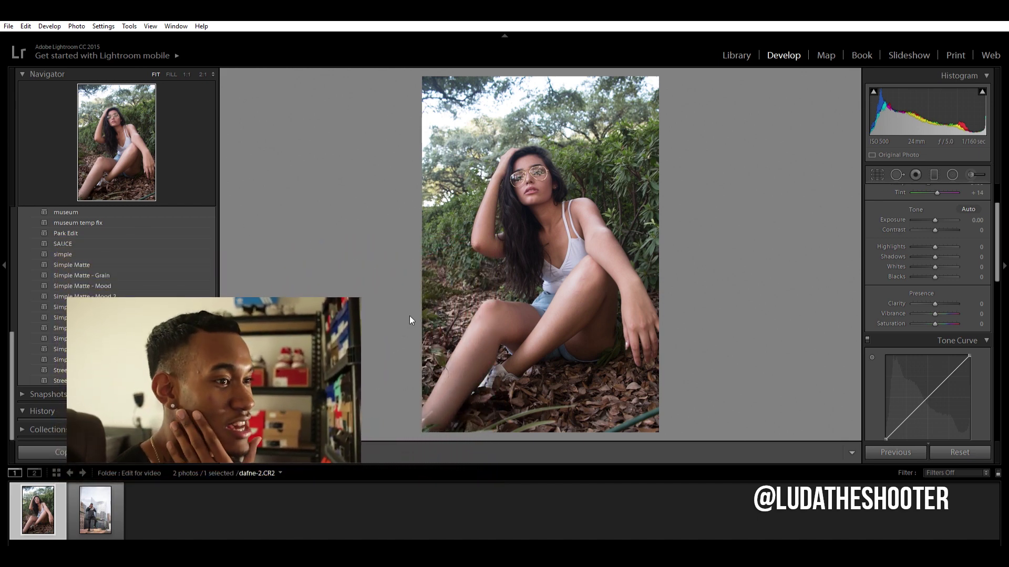
# Add three points to the RGB tone curve, at the midtones, the highlights and the shadows
pyautogui.scroll(-10, 924, 305)
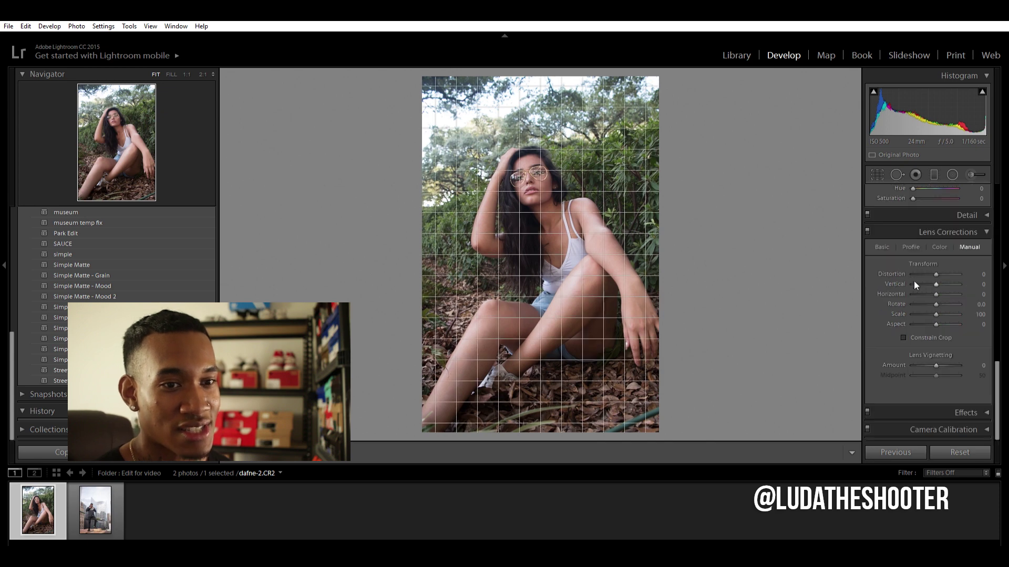
pyautogui.scroll(12, 928, 302)
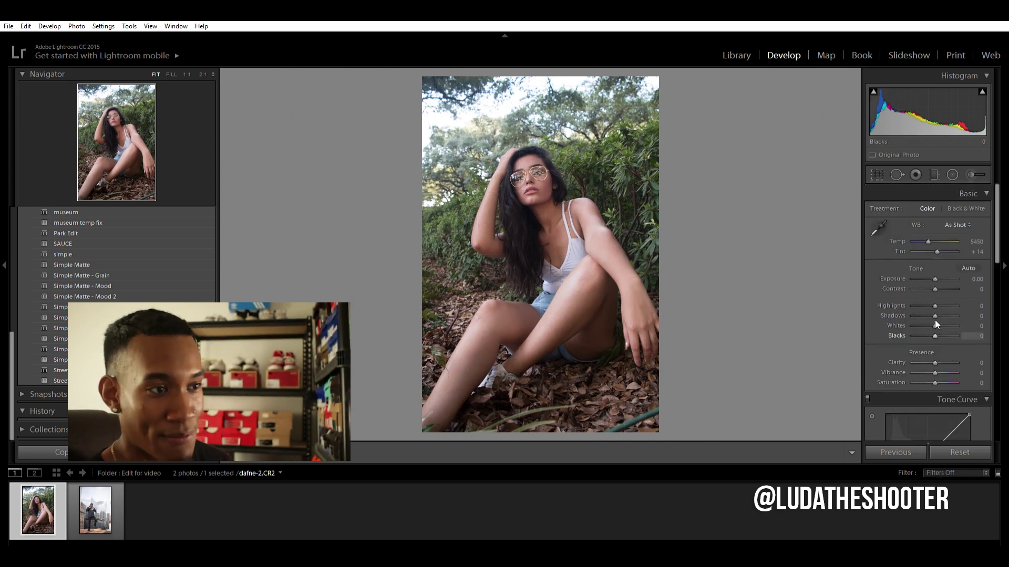
pyautogui.scroll(-4, 935, 320)
pyautogui.scroll(2, 934, 359)
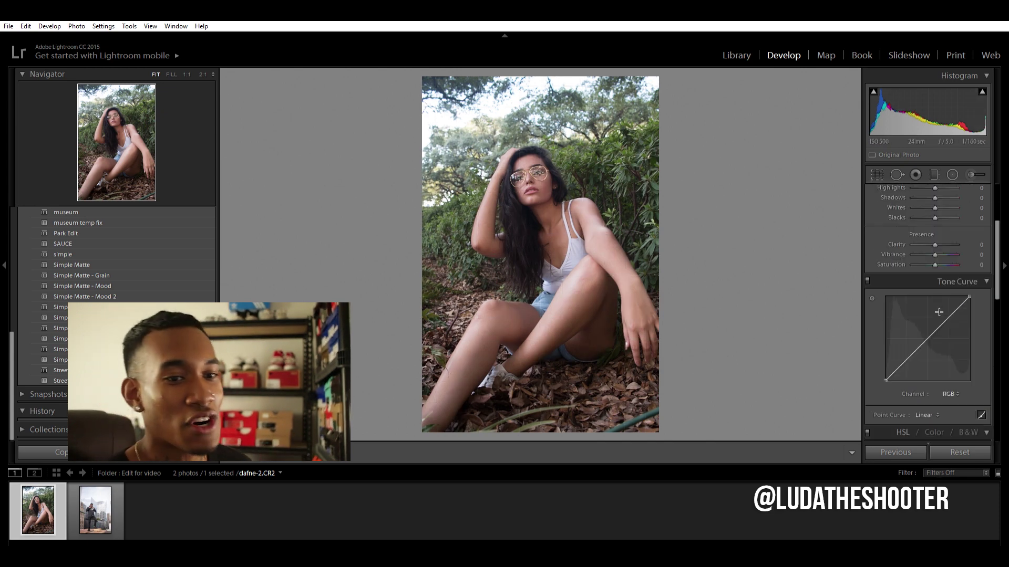
pyautogui.click(927, 339)
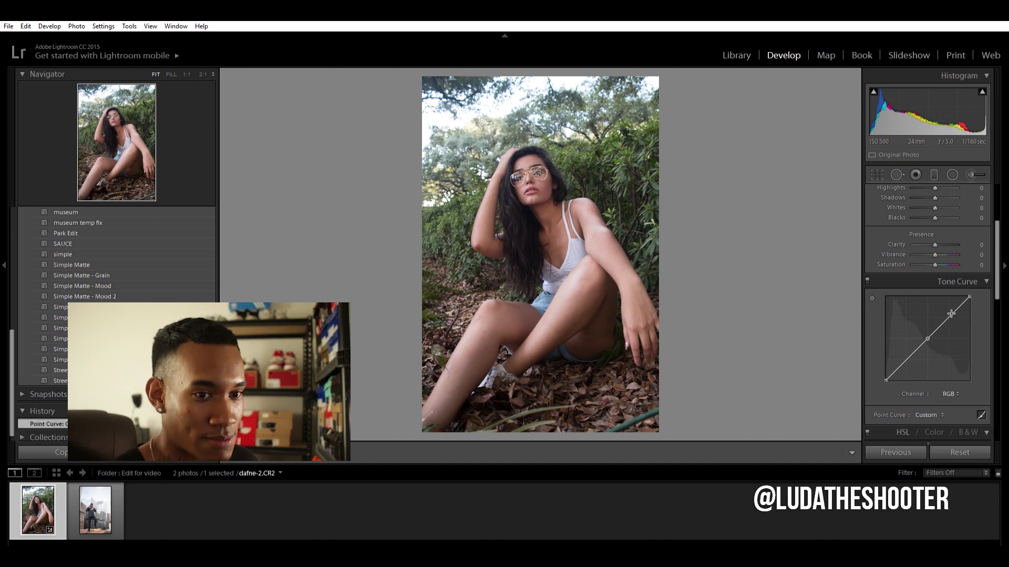
pyautogui.click(949, 317)
pyautogui.click(905, 360)
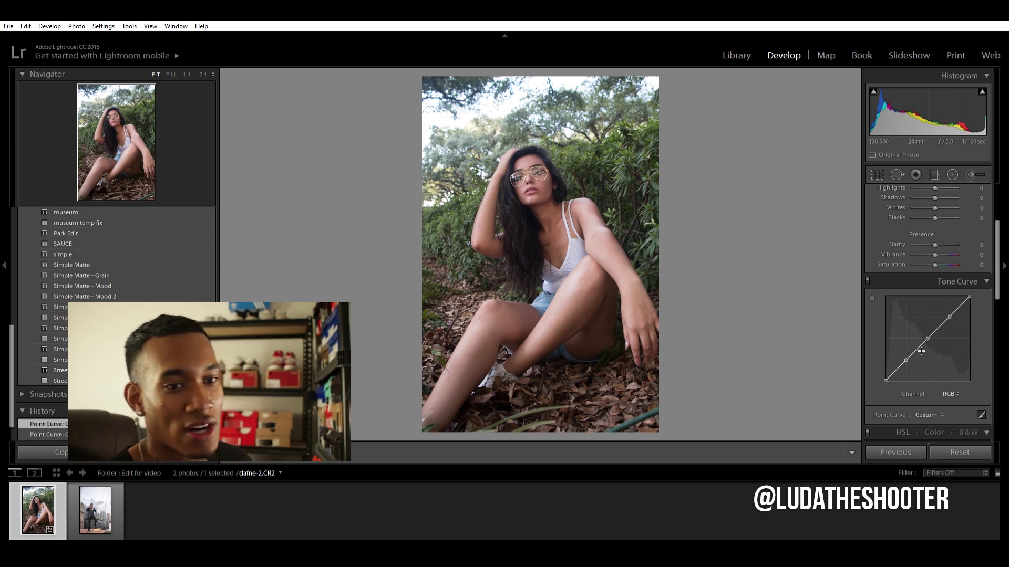
# Shape a faded S-curve: lift the black point, dip the shadows slightly, raise midtones and highlights slightly, and lower the white point to about 97.6%
pyautogui.moveTo(886, 374); pyautogui.dragTo(886, 369)
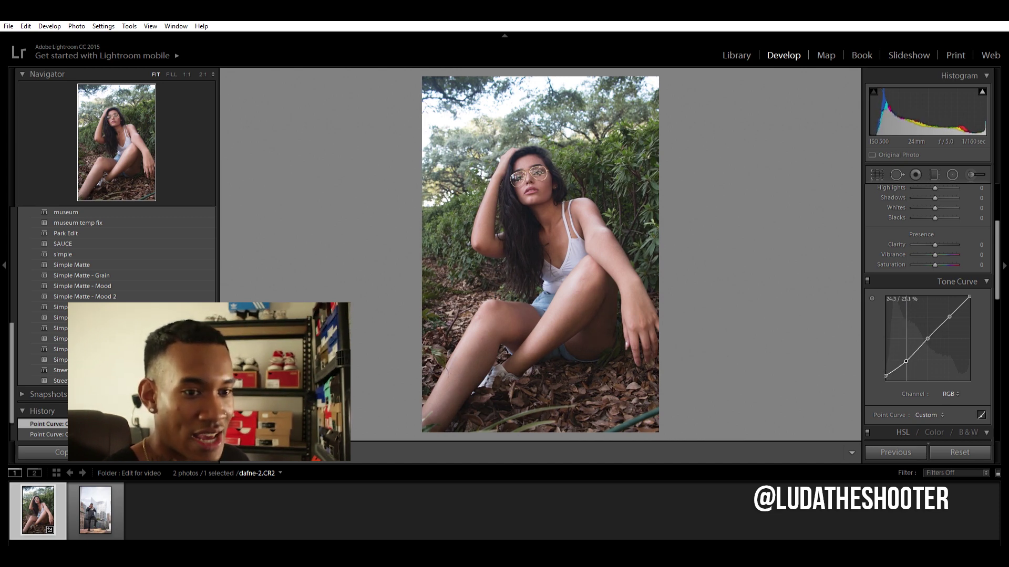
pyautogui.moveTo(927, 339); pyautogui.dragTo(949, 315)
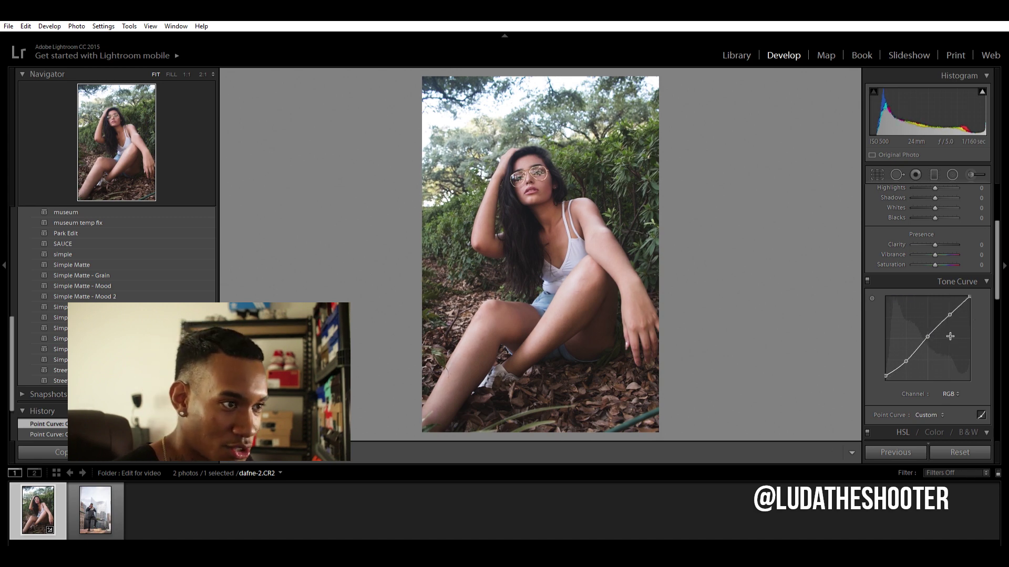
pyautogui.moveTo(969, 297); pyautogui.dragTo(969, 298)
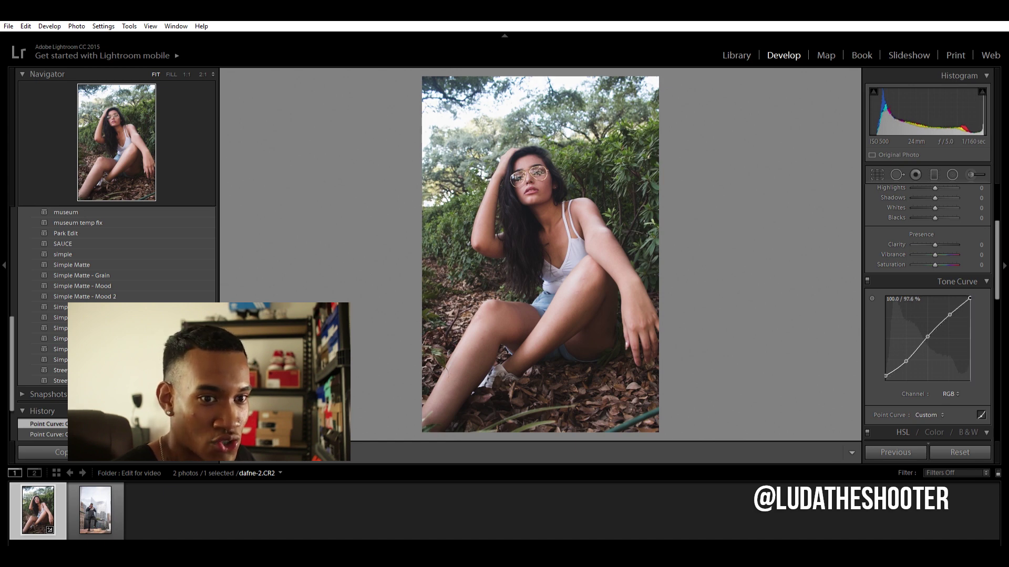
# Toggle the tone curve adjustment off and on to compare the photo before and after
pyautogui.click(867, 280)
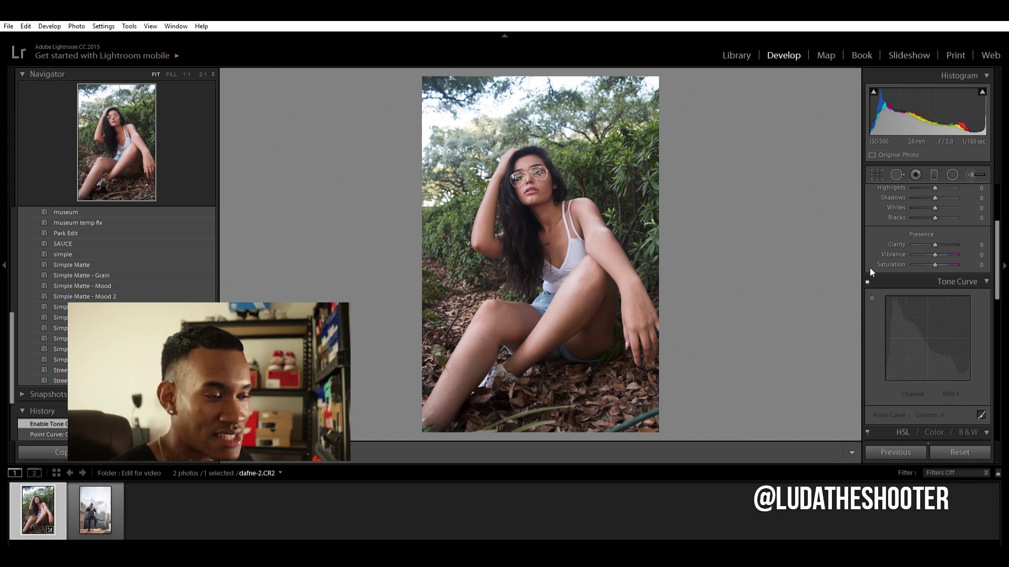
pyautogui.click(867, 280)
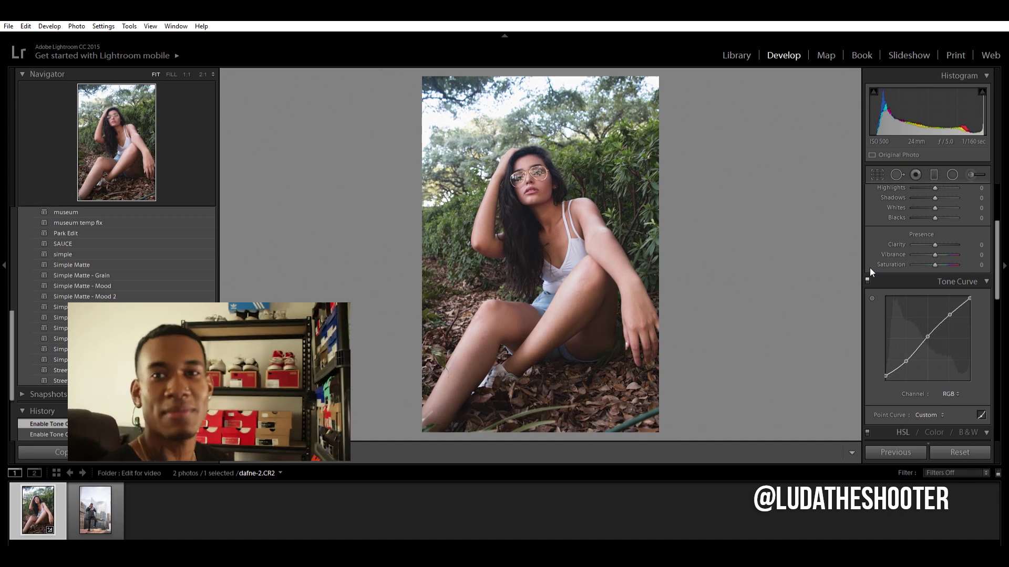
pyautogui.click(867, 278)
pyautogui.click(867, 278)
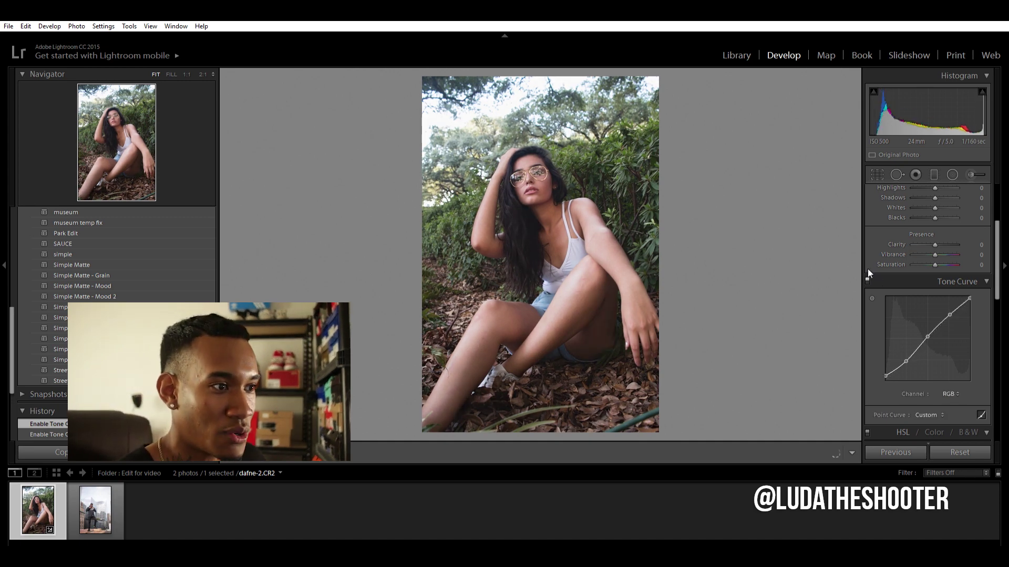
# Set the photo's Contrast to -10 and Highlights to +15 in the basic tone adjustments
pyautogui.scroll(3, 942, 306)
pyautogui.click(978, 231)
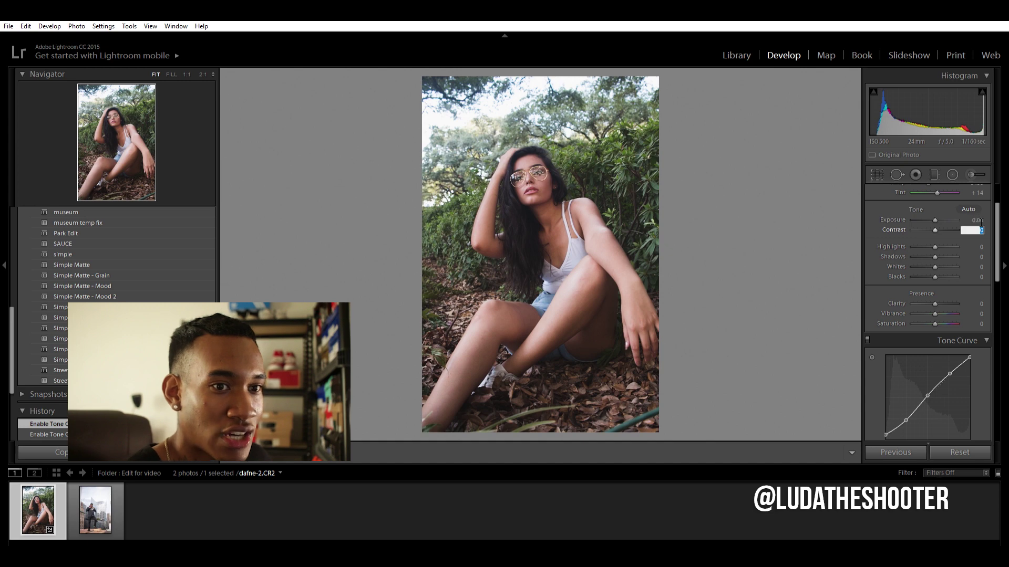
pyautogui.write('- 1')
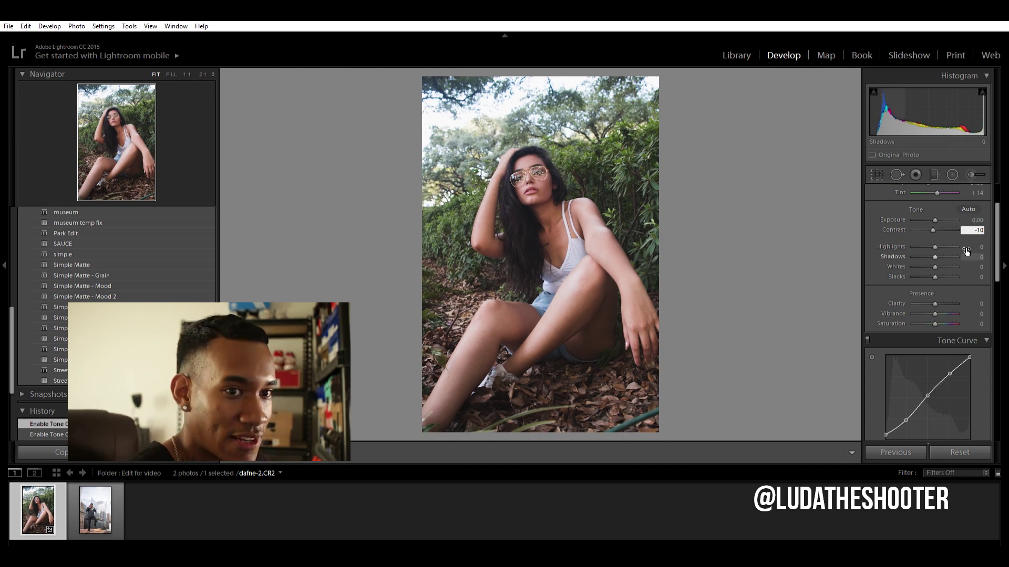
pyautogui.write('0')
pyautogui.press('Tab')
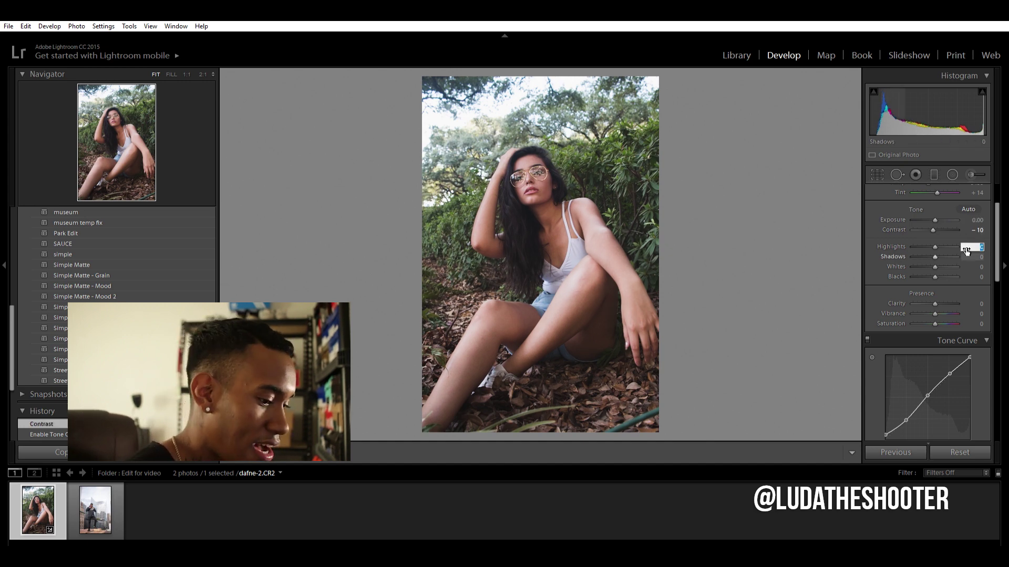
pyautogui.write('15')
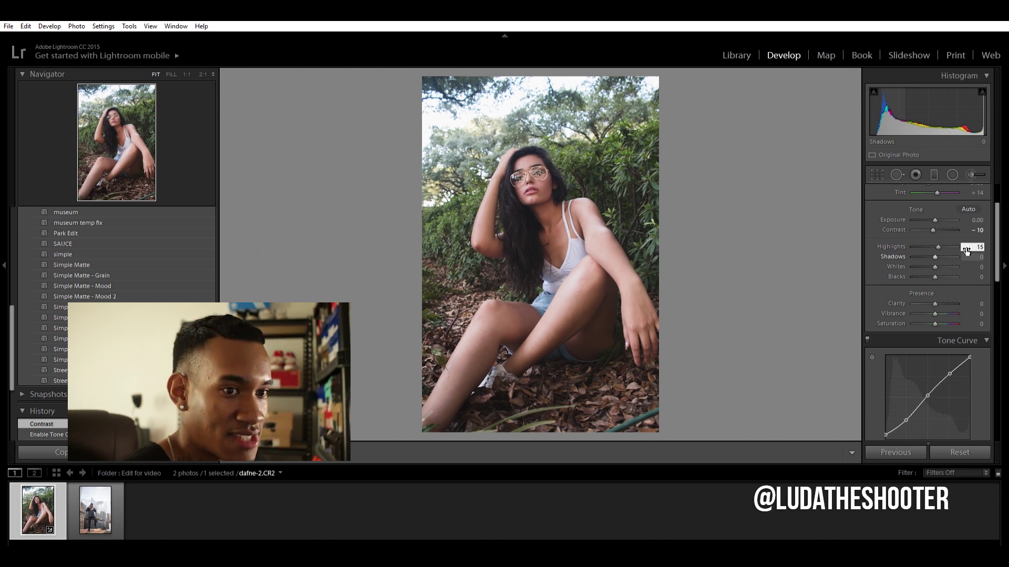
pyautogui.press('Tab')
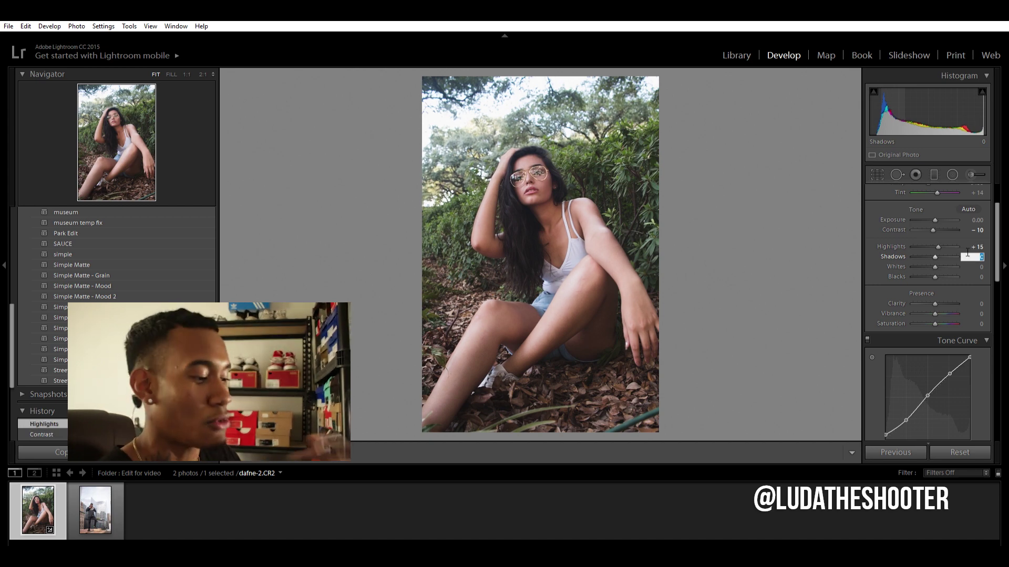
# Set Shadows to -45 and Whites to +10 in the basic tone adjustments
pyautogui.write('-')
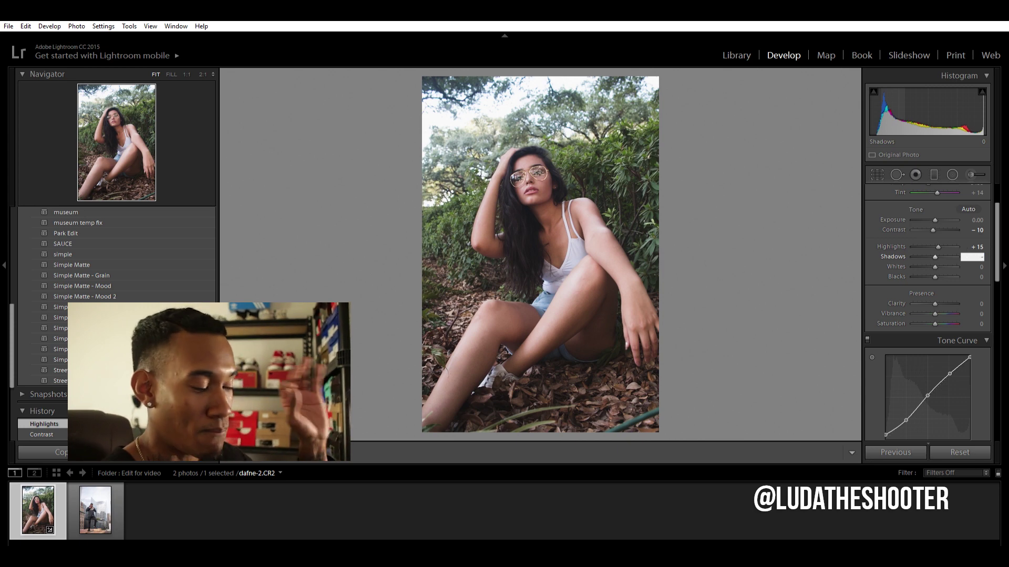
pyautogui.write('45')
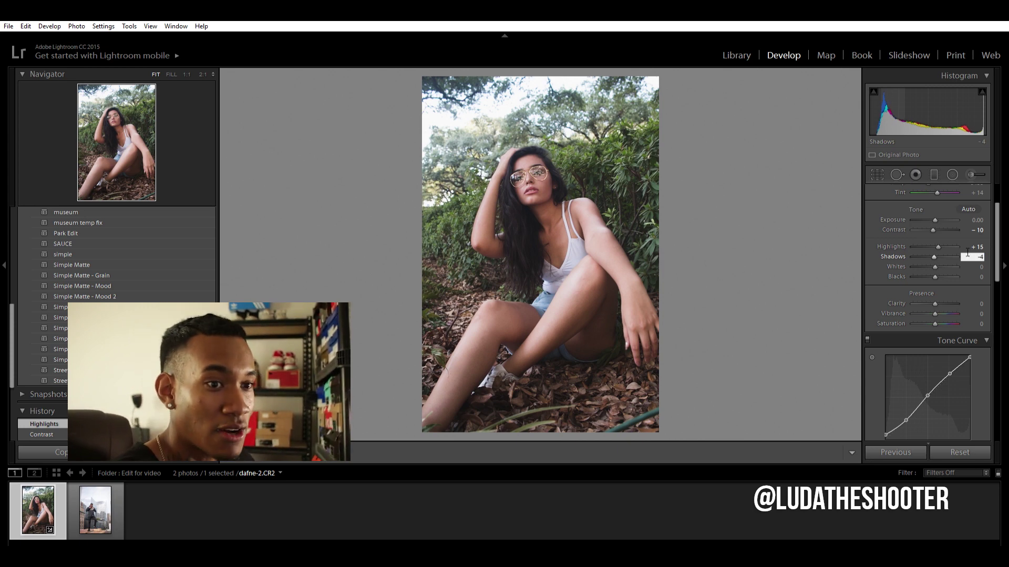
pyautogui.press('Return')
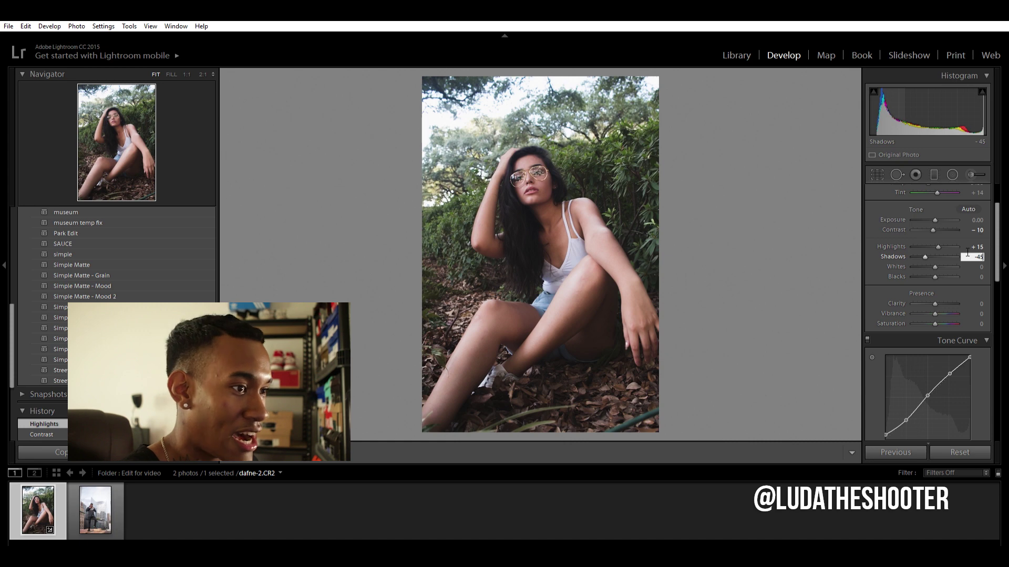
pyautogui.press('Tab')
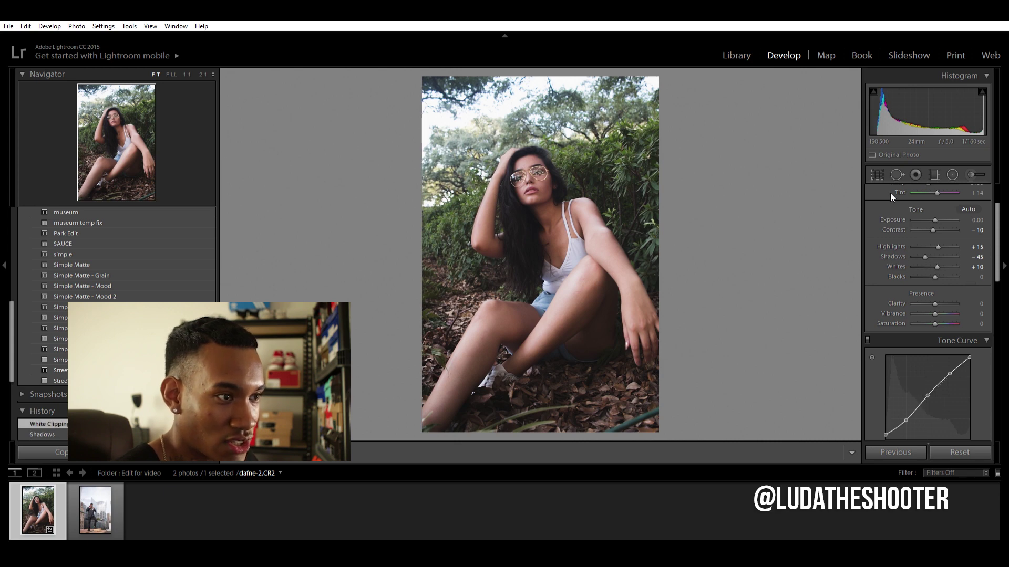
# Set the photo's Clarity to +20 and Vibrance to +35
pyautogui.click(981, 300)
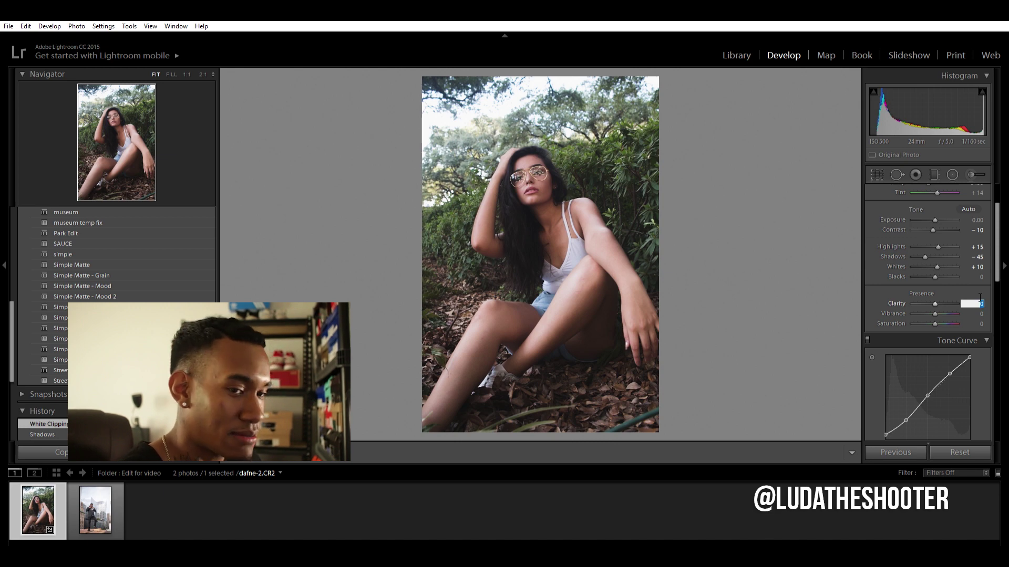
pyautogui.write('20')
pyautogui.press('Tab')
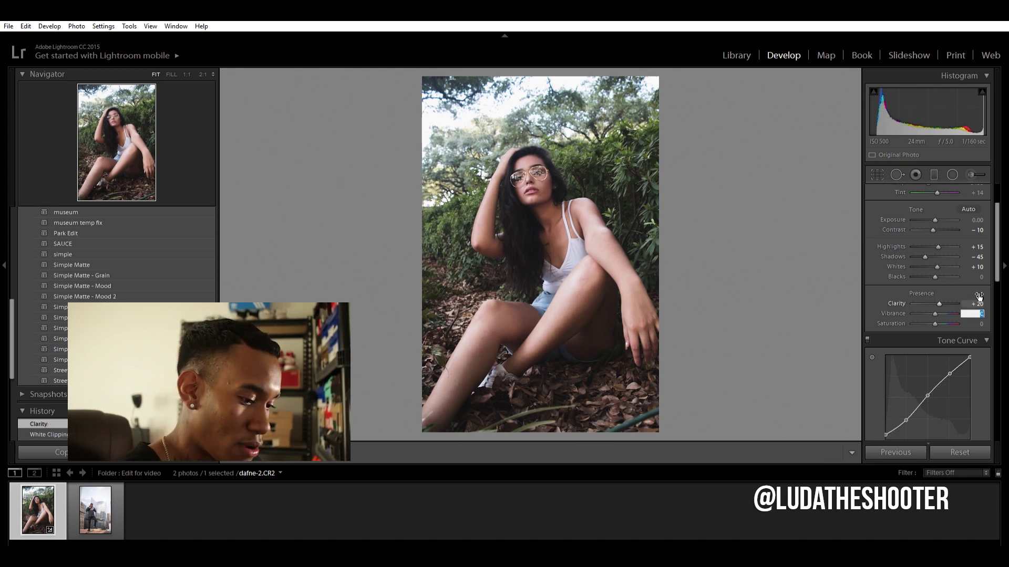
pyautogui.write('6')
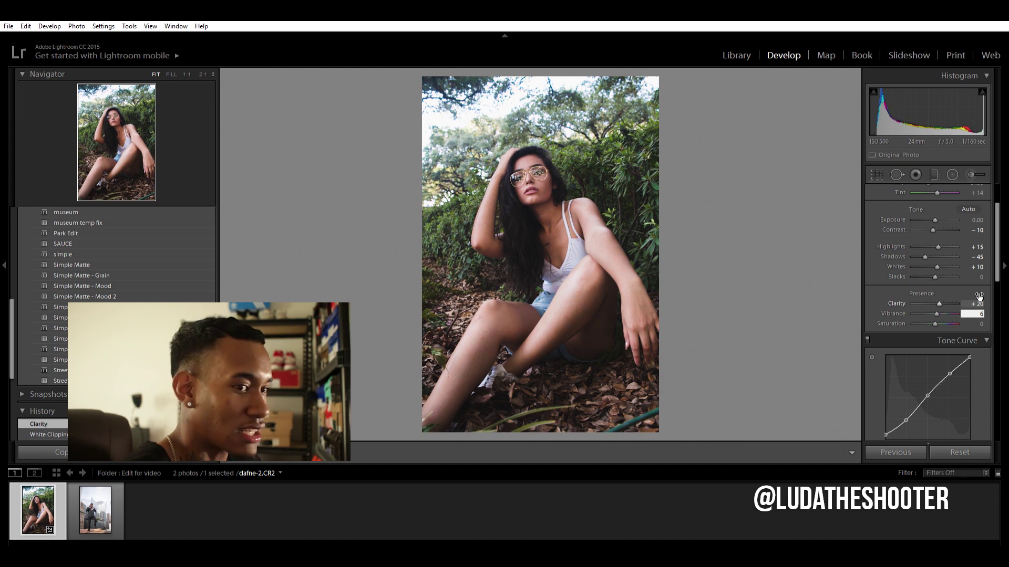
pyautogui.write('56')
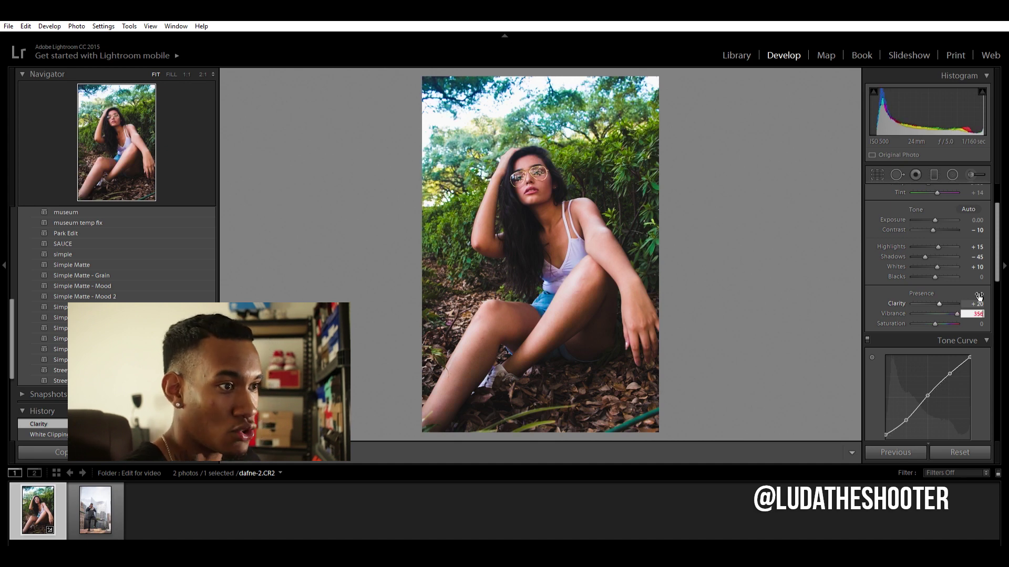
pyautogui.press('BackSpace')
pyautogui.press('Tab')
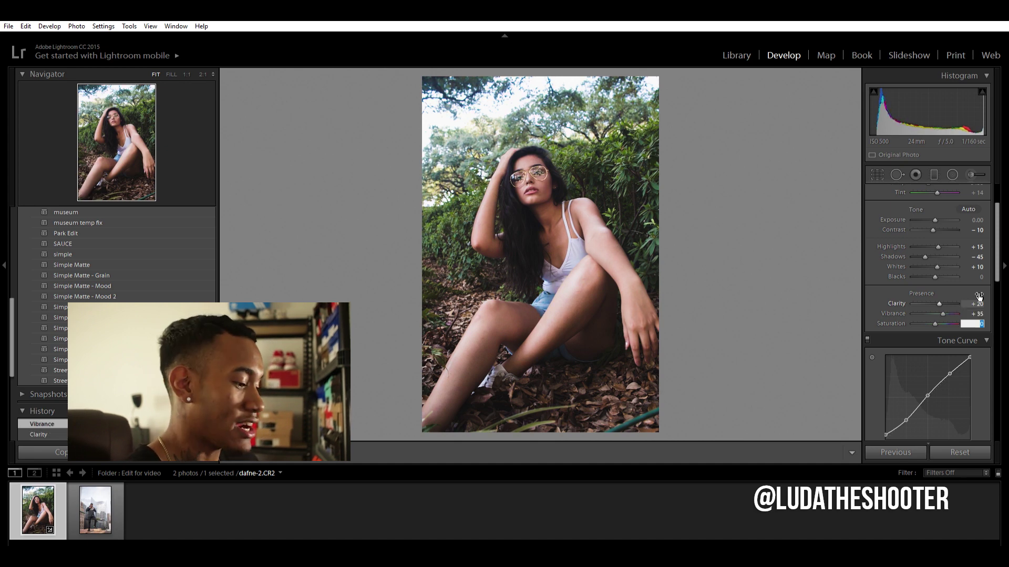
# Try different strengths of desaturation on the photo and set the overall Saturation to -25
pyautogui.write('-25')
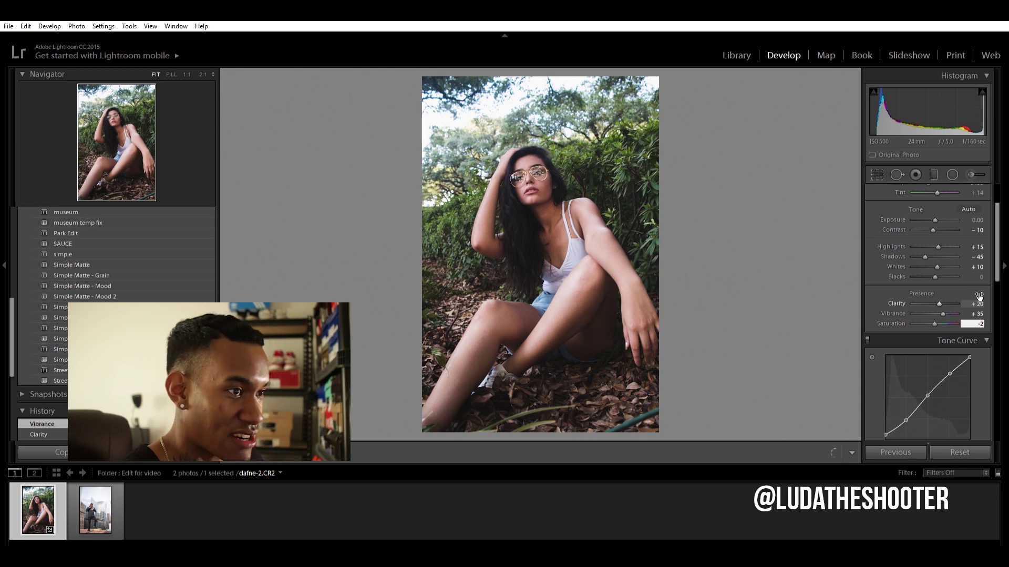
pyautogui.press('Return')
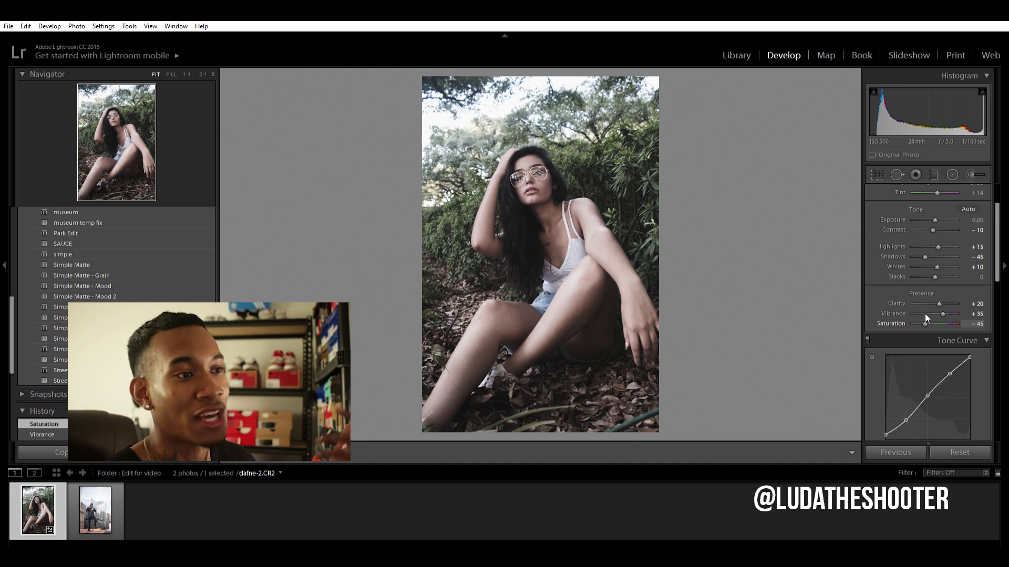
pyautogui.moveTo(925, 314); pyautogui.dragTo(928, 314)
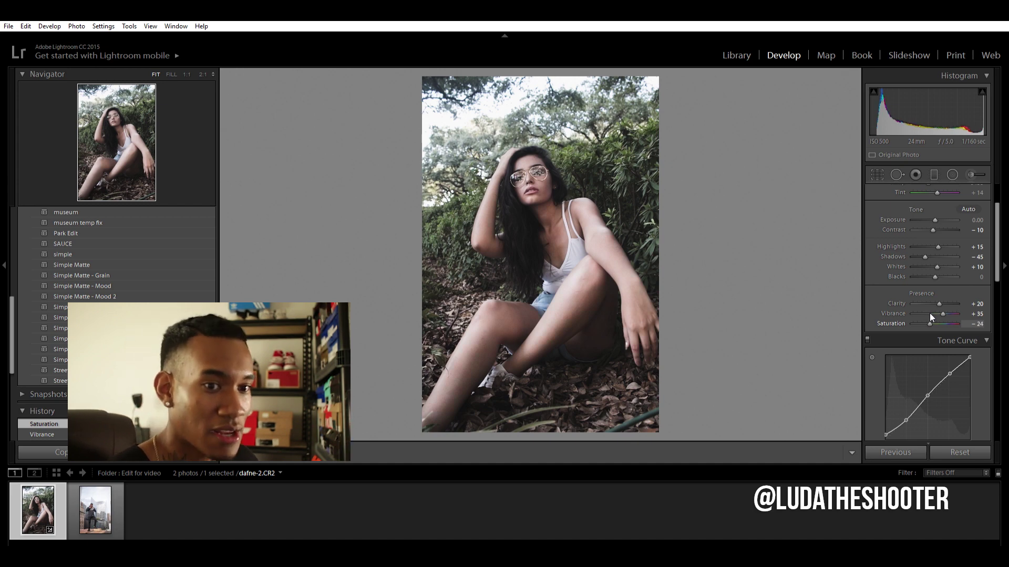
pyautogui.click(979, 324)
pyautogui.write('- ')
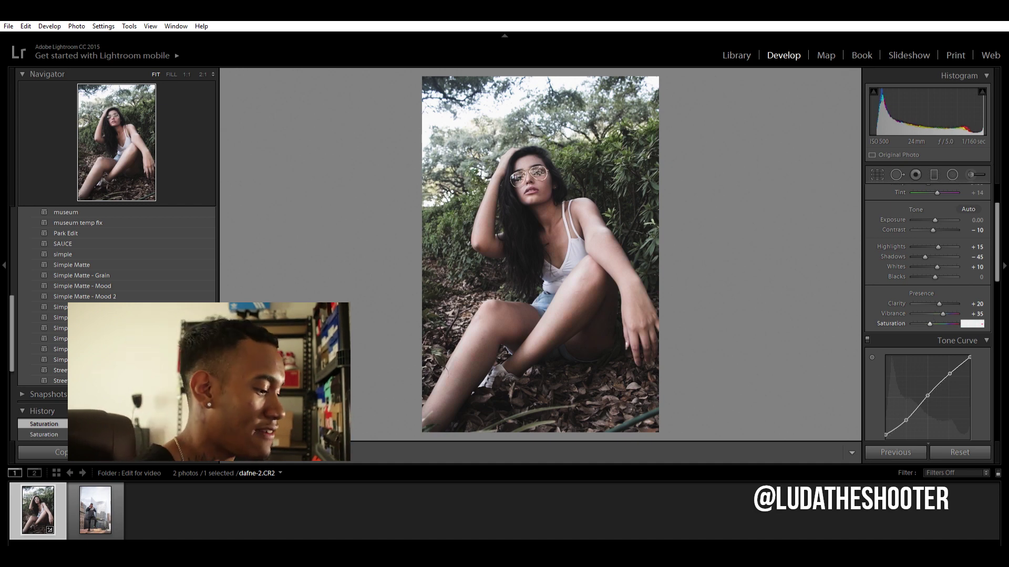
pyautogui.write('25')
pyautogui.press('Return')
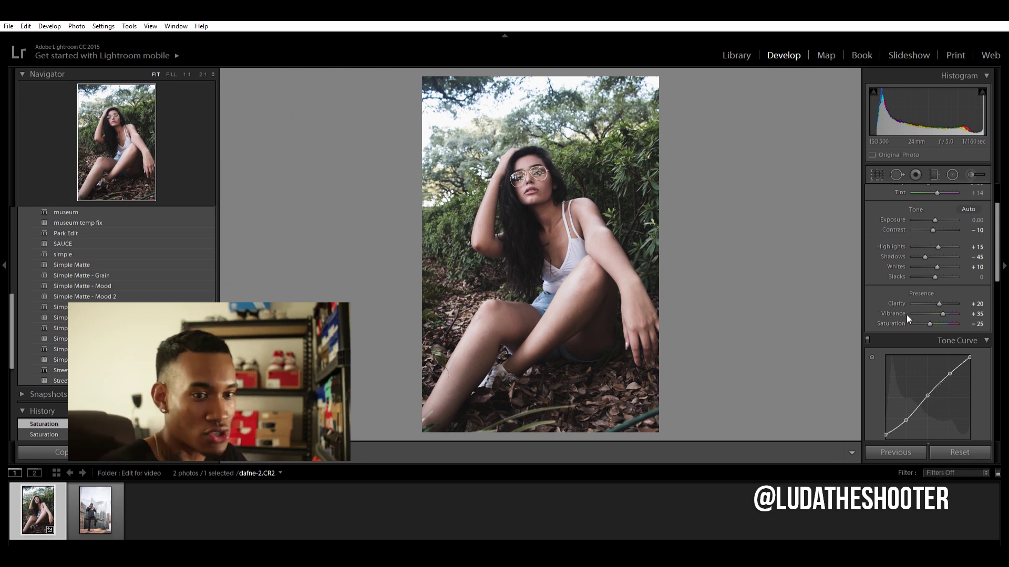
# Set the Orange hue to -10 in the photo's HSL adjustments
pyautogui.scroll(-5, 914, 317)
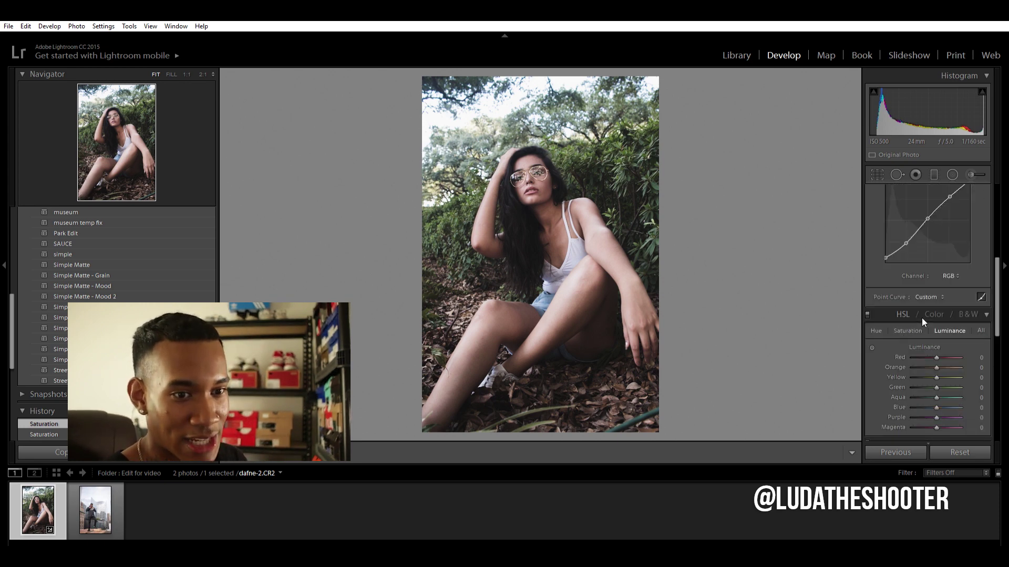
pyautogui.click(880, 327)
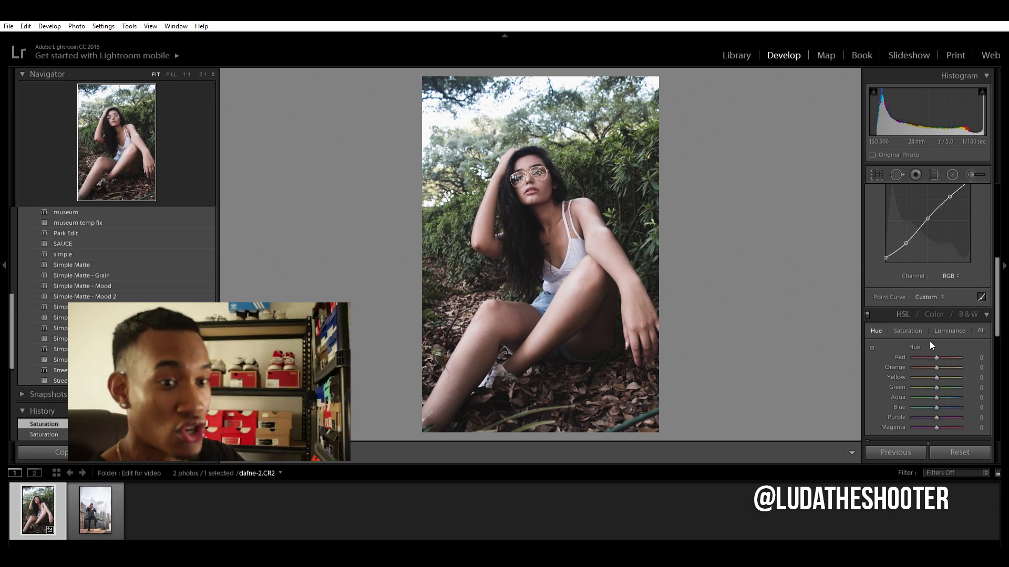
pyautogui.scroll(-3, 907, 360)
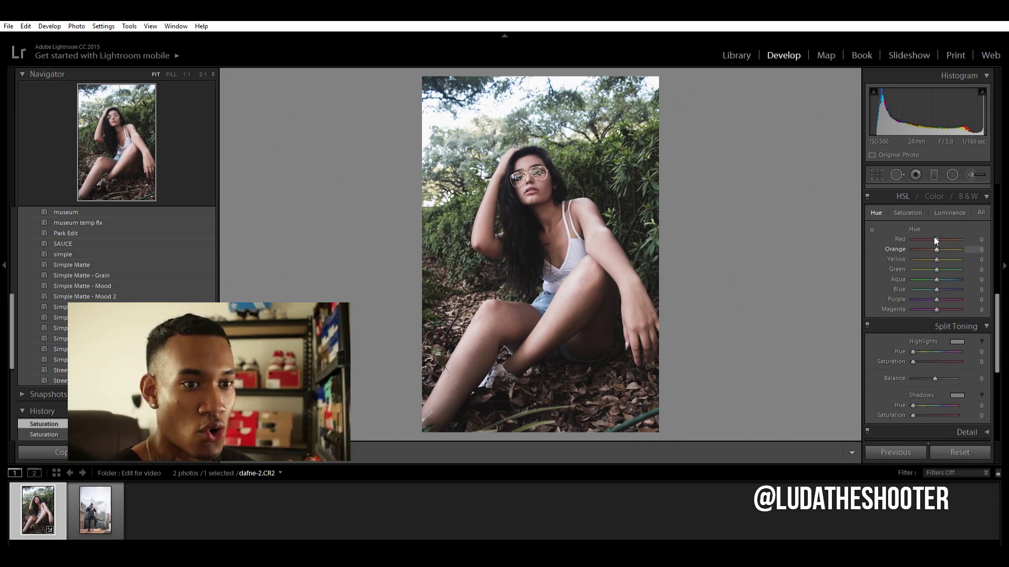
pyautogui.click(974, 248)
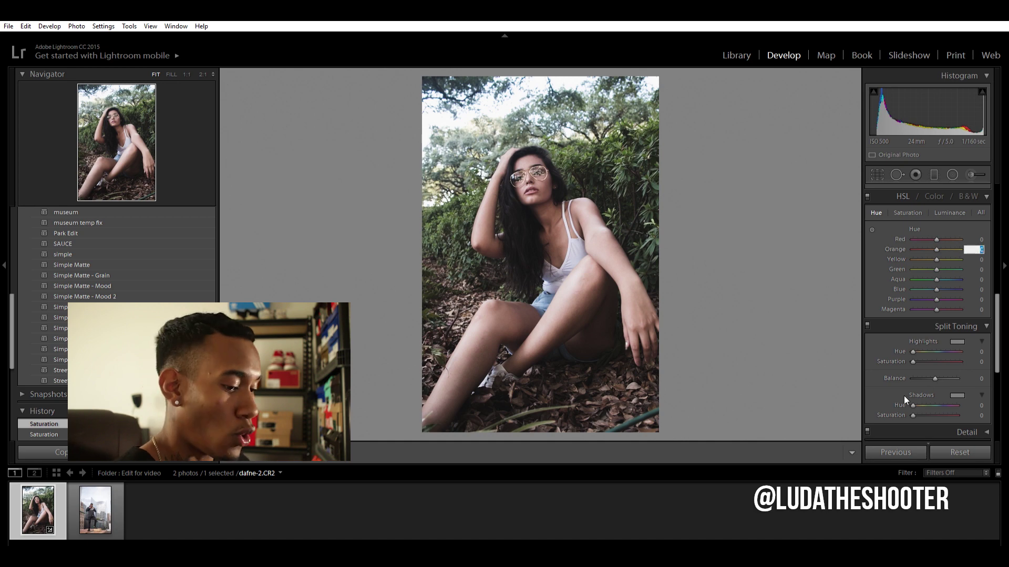
pyautogui.press('BackSpace')
pyautogui.write('- 1')
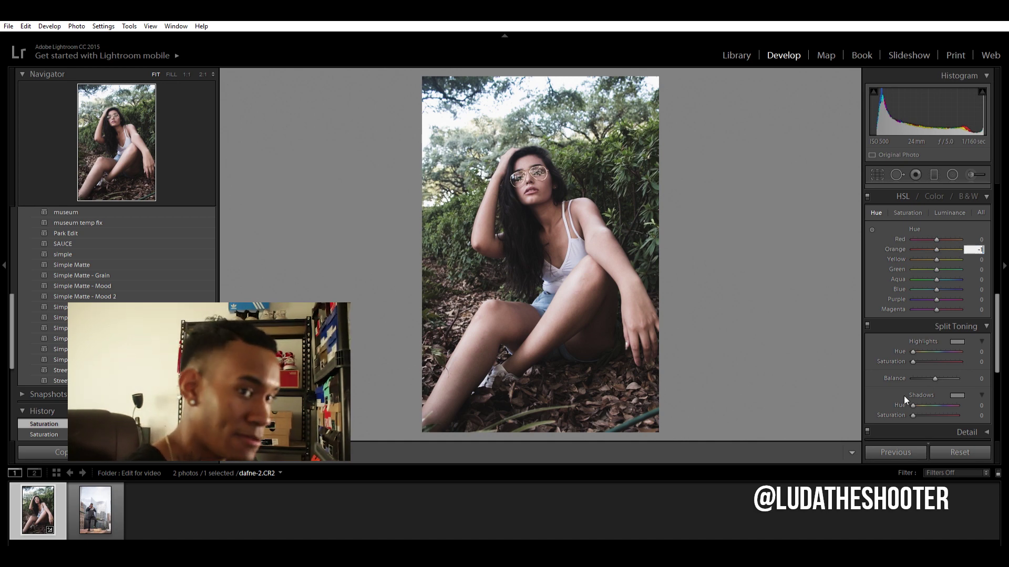
pyautogui.write('0')
pyautogui.press('Tab')
# Set the Yellow hue to -35, the Green hue to -50 and the Blue hue to -15
pyautogui.write('-35')
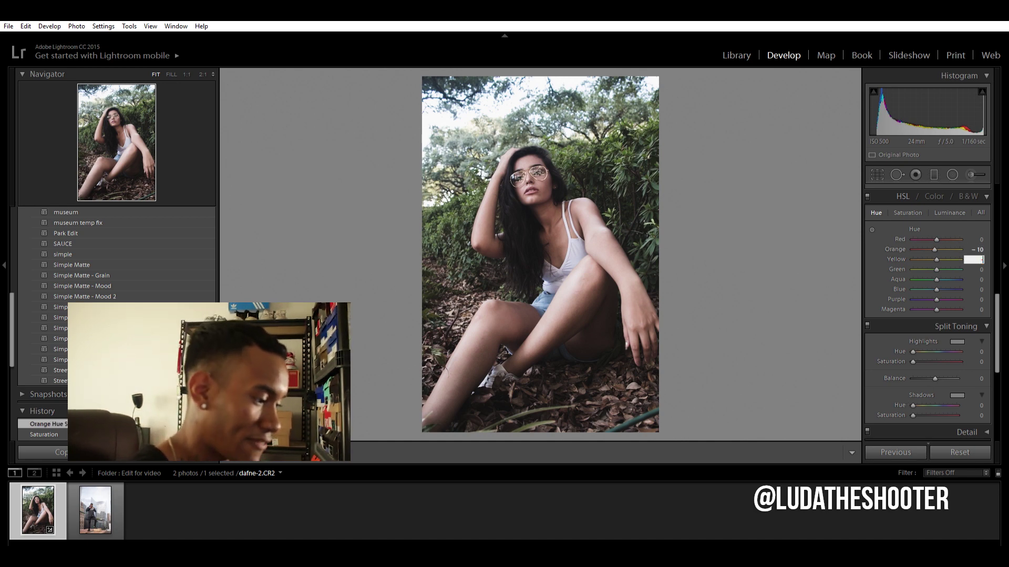
pyautogui.press('Tab')
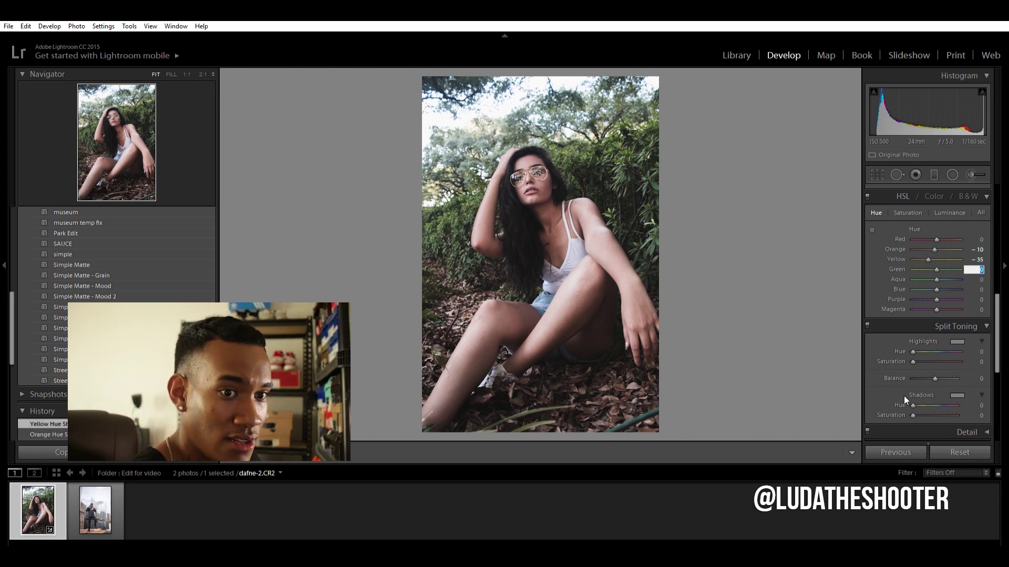
pyautogui.write('-50')
pyautogui.press('Tab')
pyautogui.press('Tab')
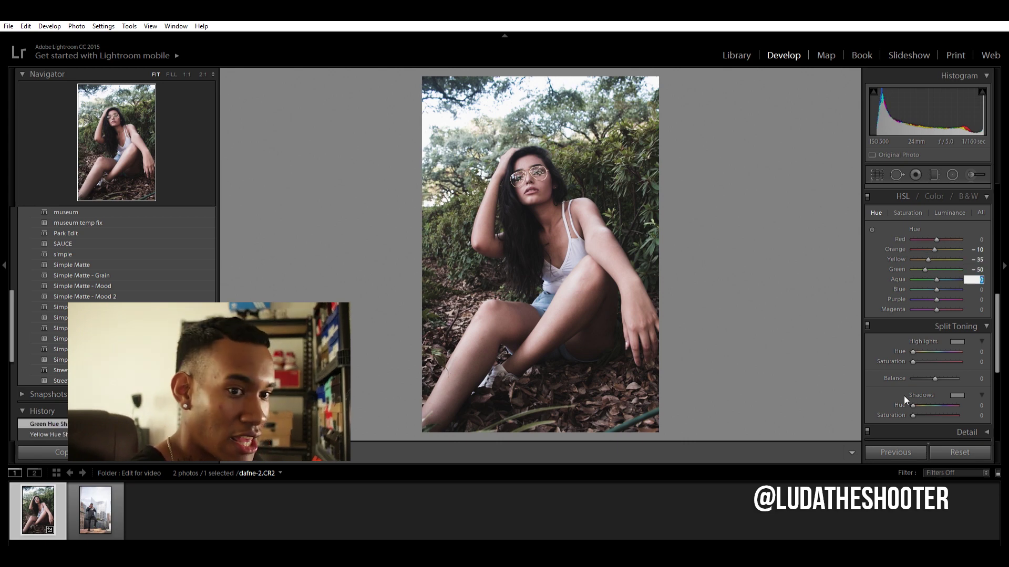
pyautogui.write('-15')
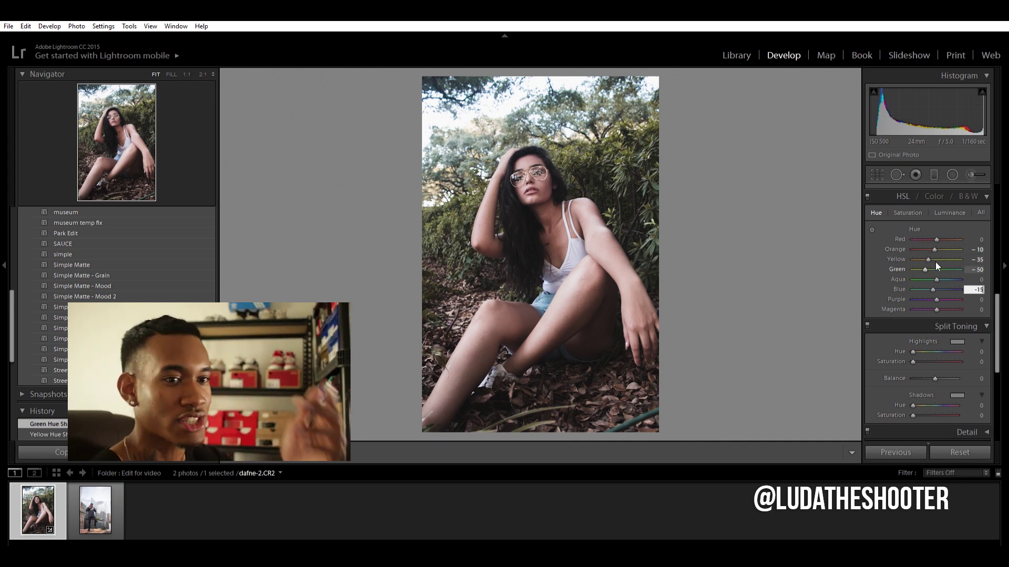
# Set the HSL saturation of Orange to -10 and of Yellow to +20
pyautogui.click(907, 213)
pyautogui.click(980, 250)
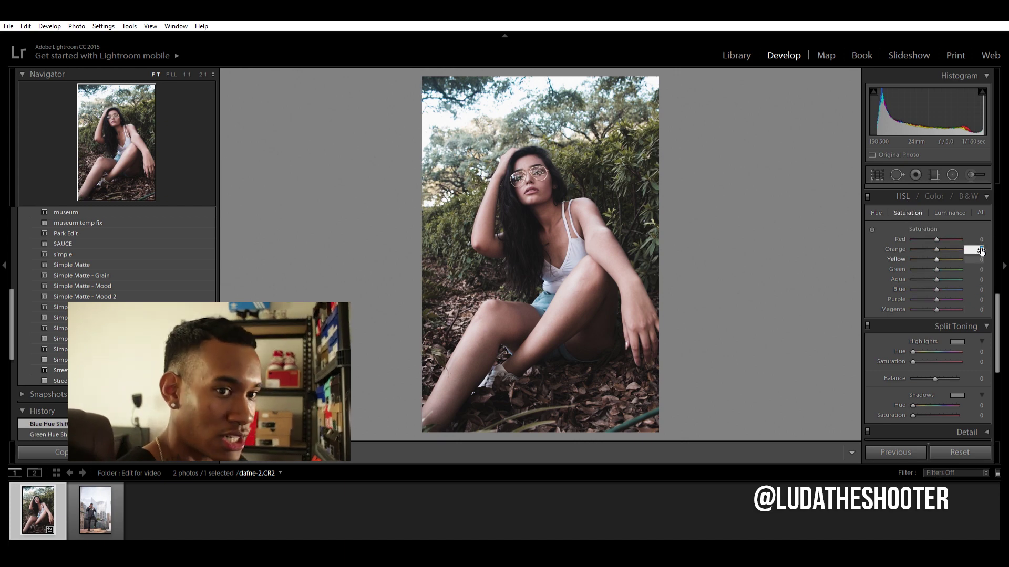
pyautogui.write('-10')
pyautogui.press('Tab')
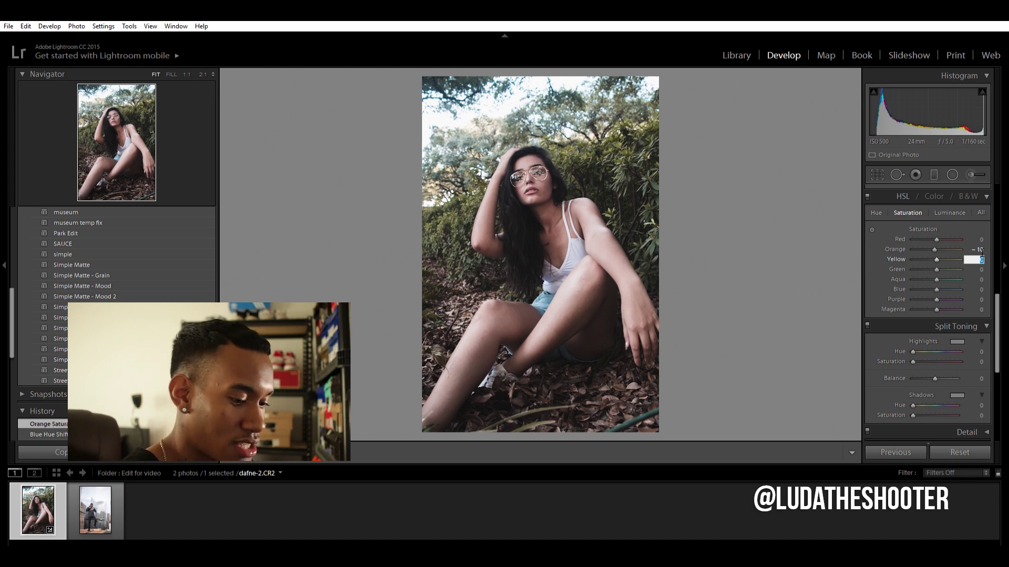
pyautogui.write('+ ')
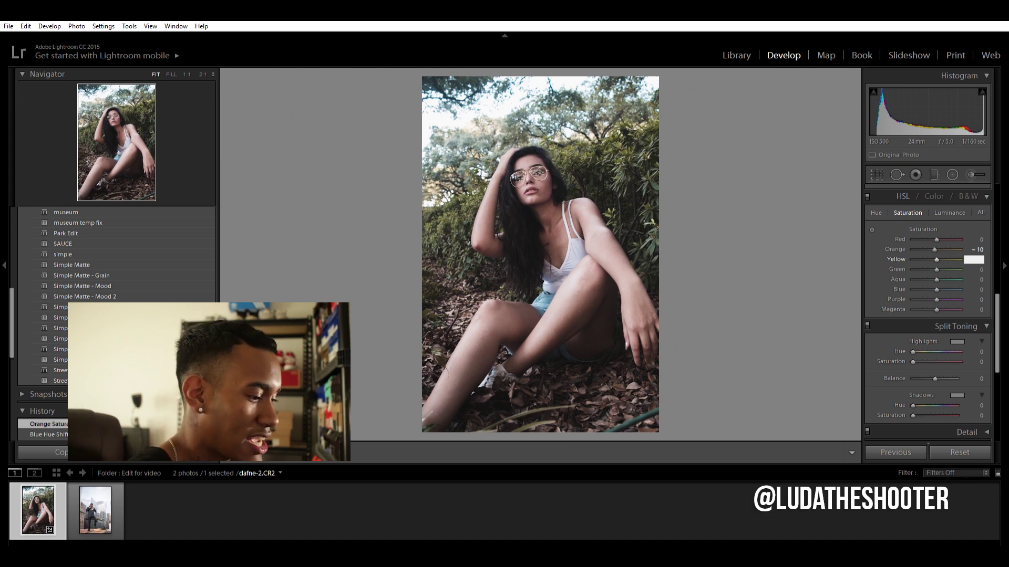
pyautogui.write('20')
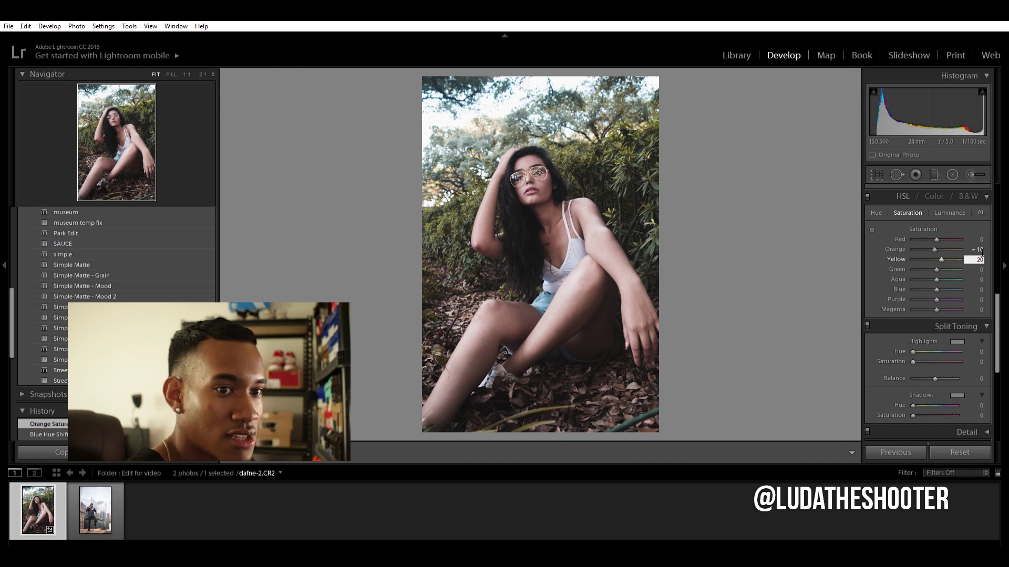
pyautogui.press('Tab')
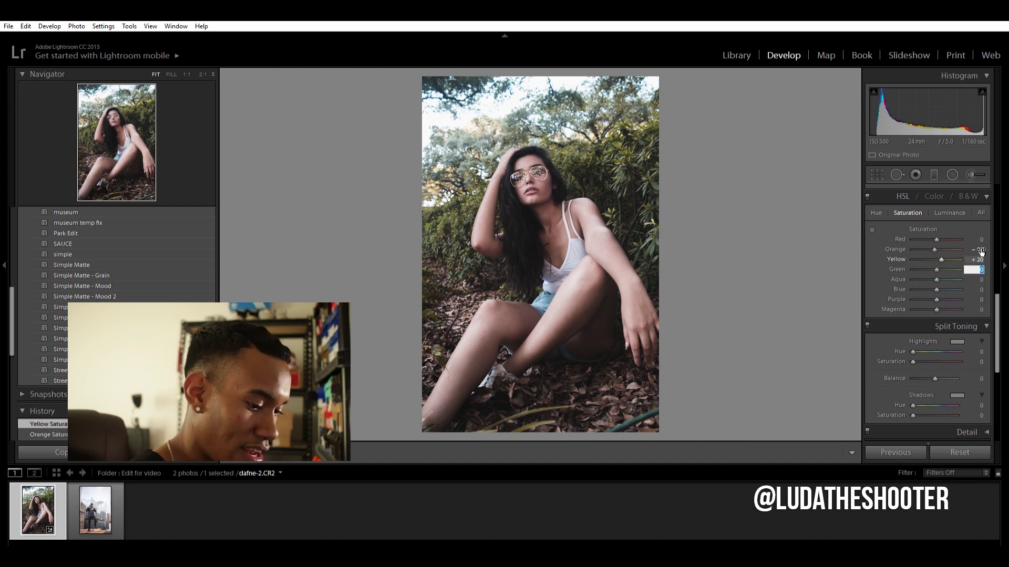
# Set the HSL saturation of Green to -15 and of Blue to -30
pyautogui.write('- 15')
pyautogui.press('Tab')
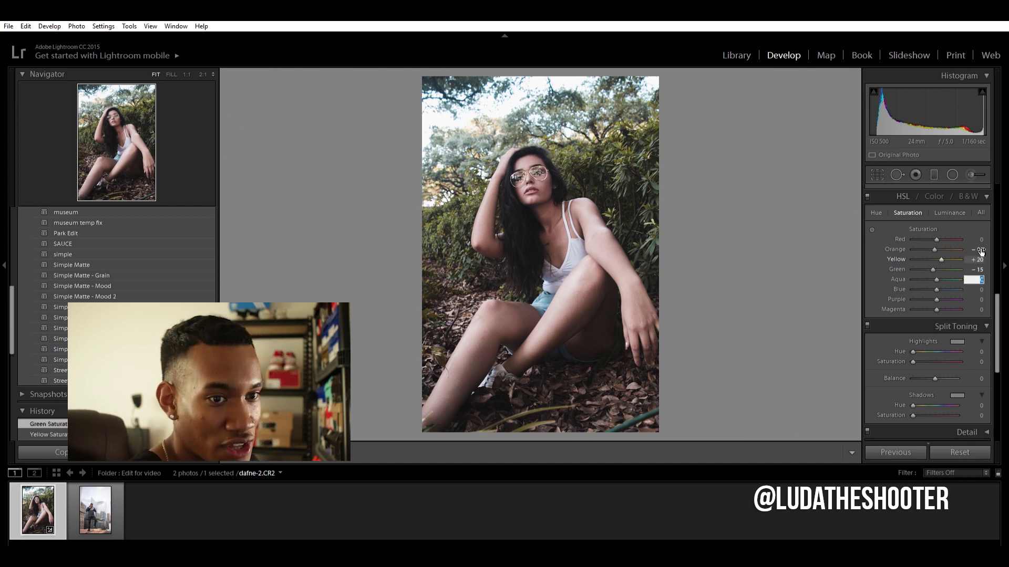
pyautogui.press('Tab')
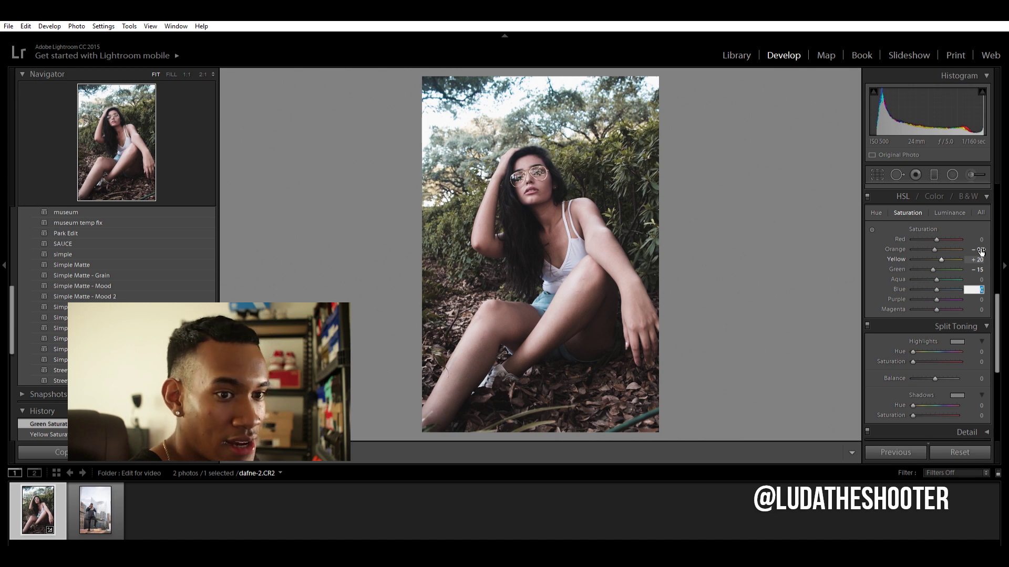
pyautogui.write('-30')
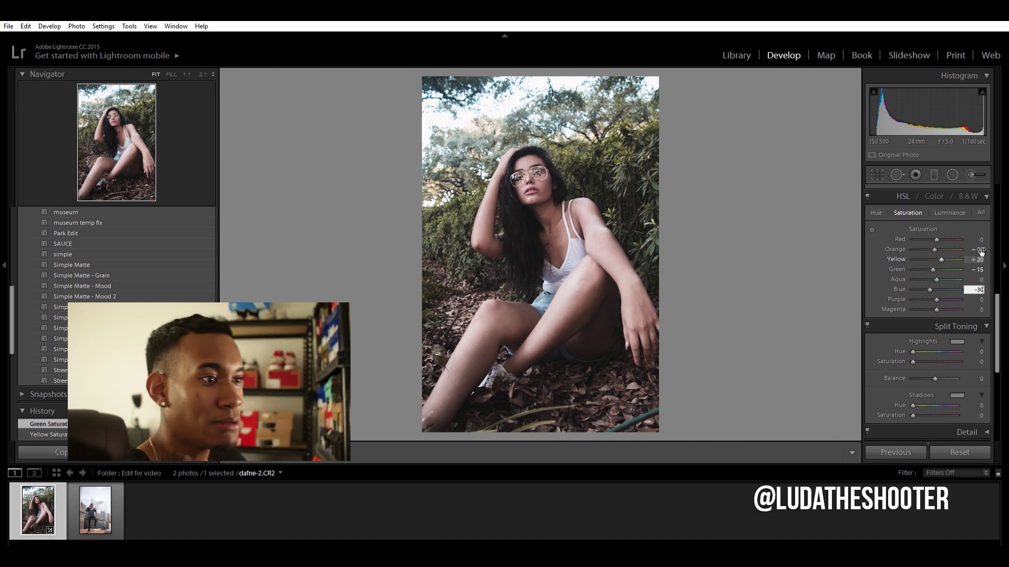
# Set the HSL luminance of Orange to +20 and of Green to -5
pyautogui.click(948, 213)
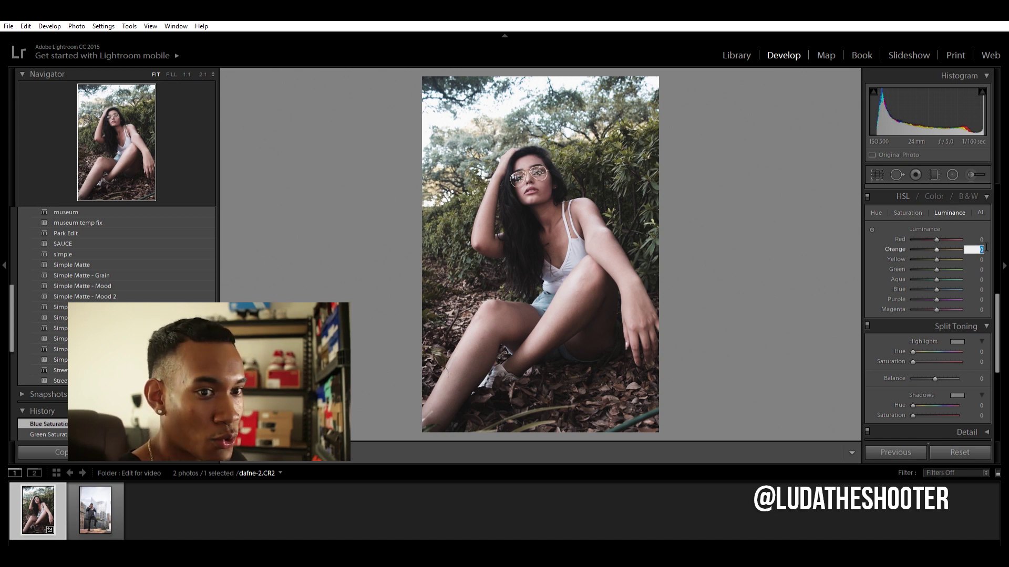
pyautogui.write('20')
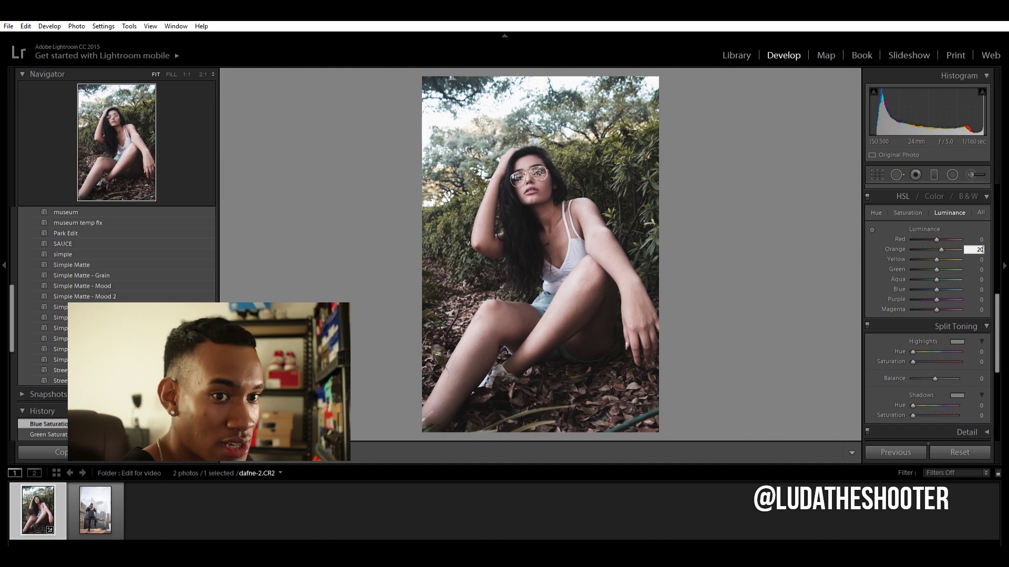
pyautogui.press('Tab')
pyautogui.press('Tab')
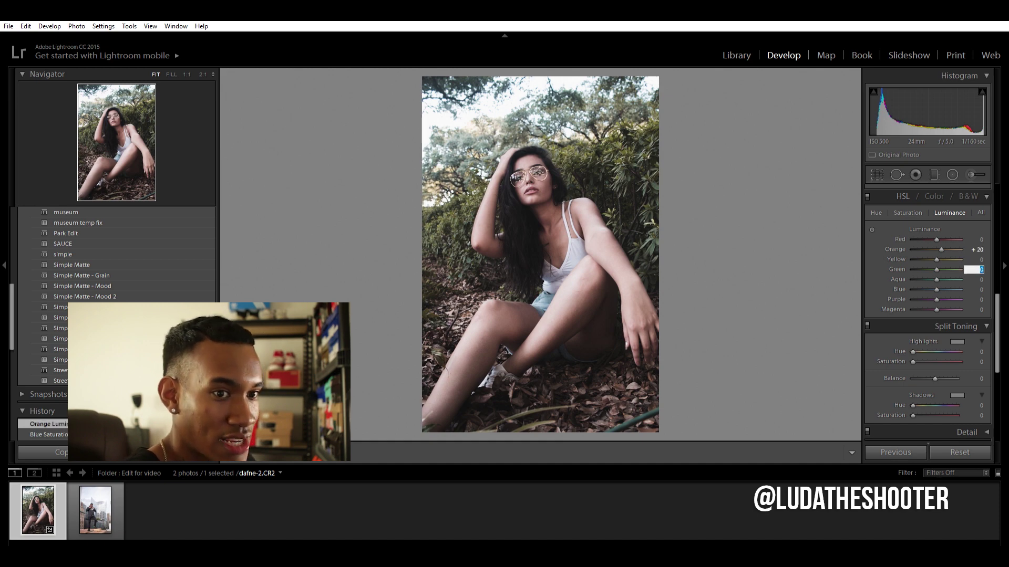
pyautogui.press('Tab')
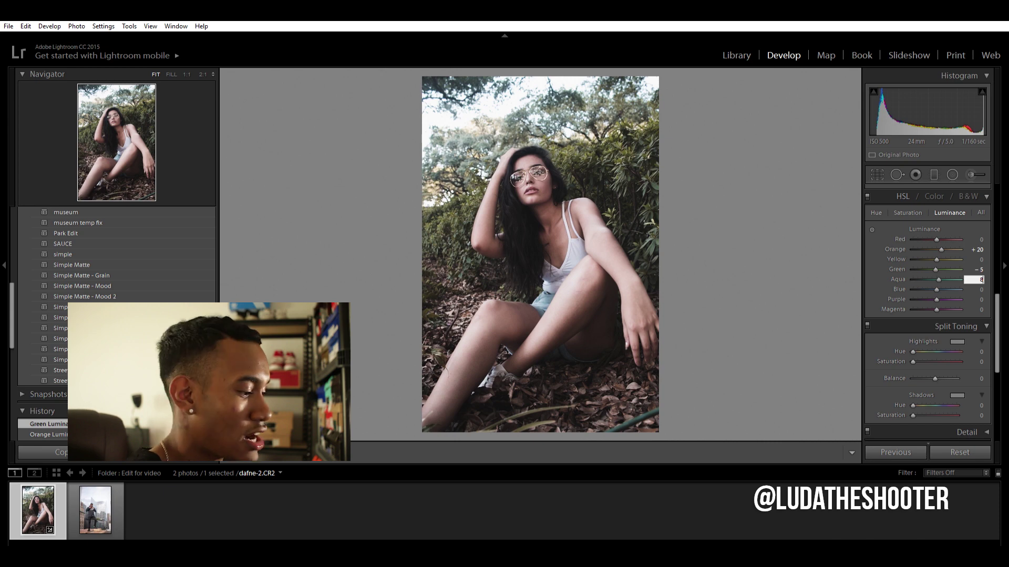
pyautogui.press('Return')
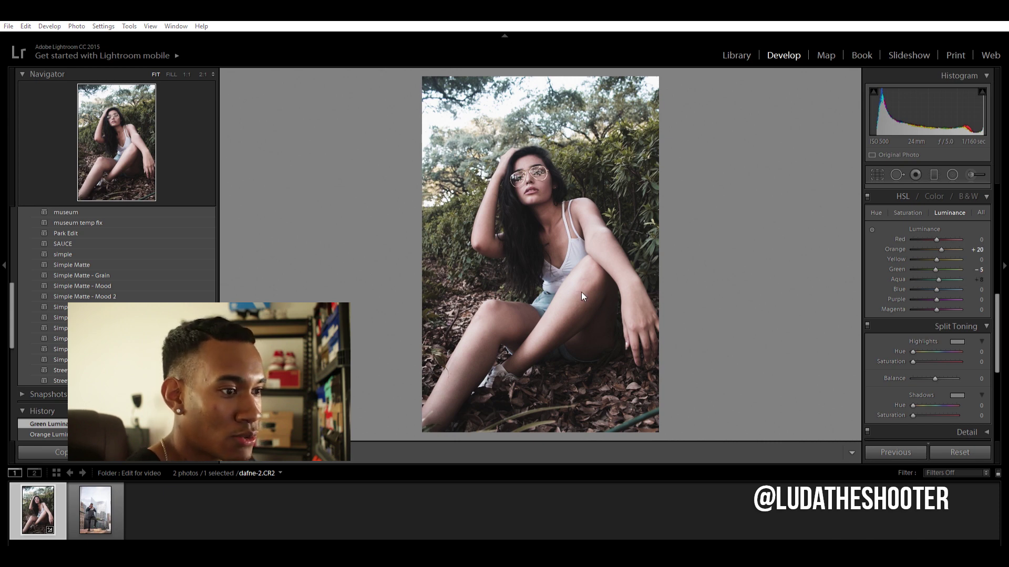
# Set the Aqua luminance to 0 and Blue luminance to +80, and compare the photo with the HSL adjustments off and on
pyautogui.click(975, 279)
pyautogui.write('0')
pyautogui.press('Tab')
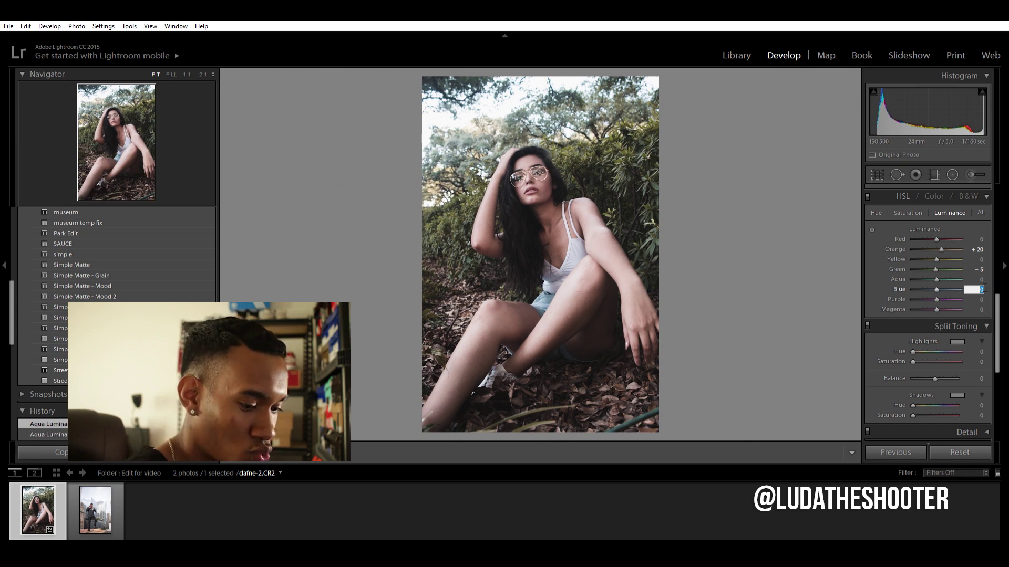
pyautogui.write('80')
pyautogui.press('Return')
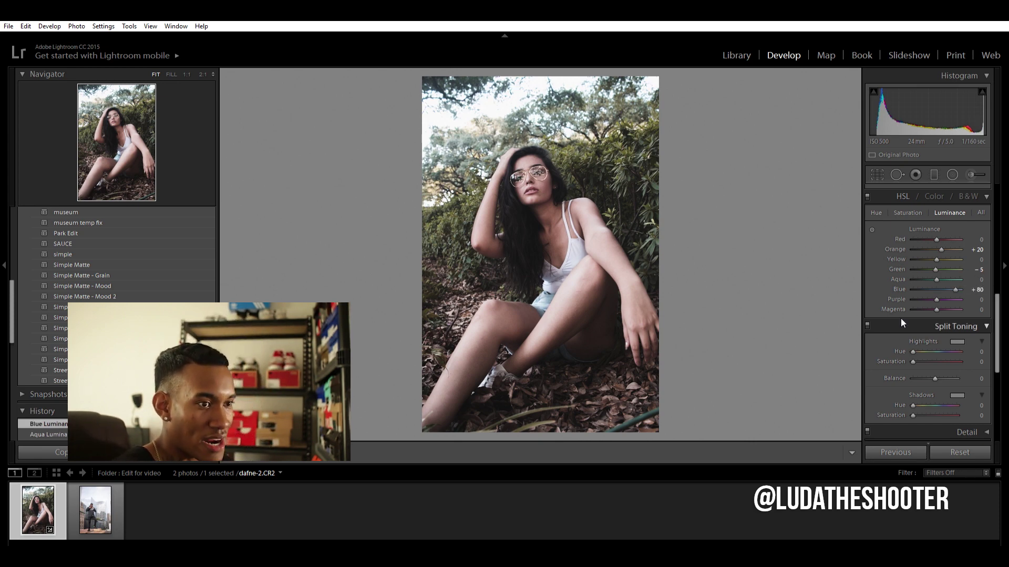
pyautogui.click(866, 191)
pyautogui.click(866, 191)
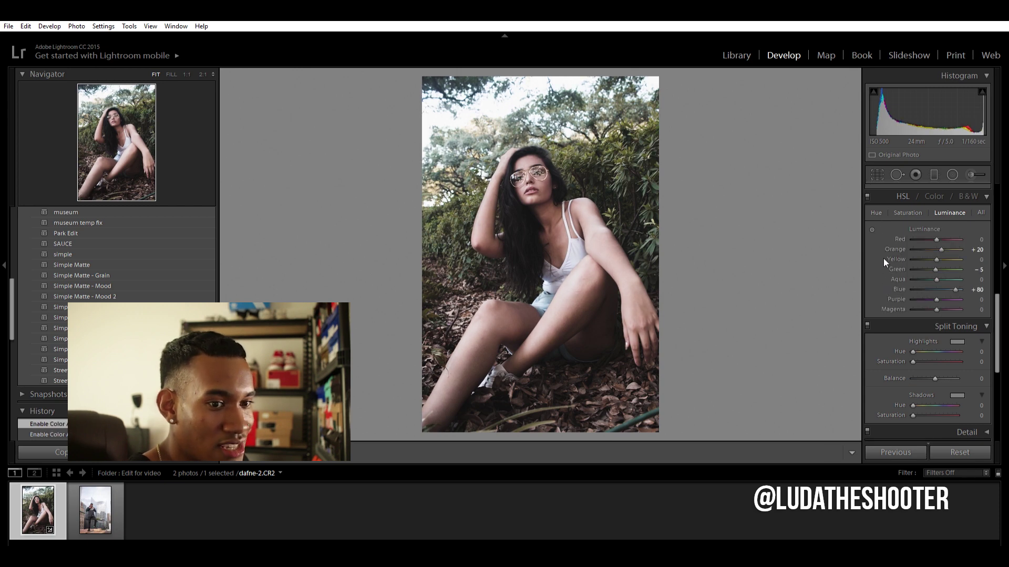
# Set the split toning highlights to hue 56 and saturation 20
pyautogui.scroll(-3, 888, 265)
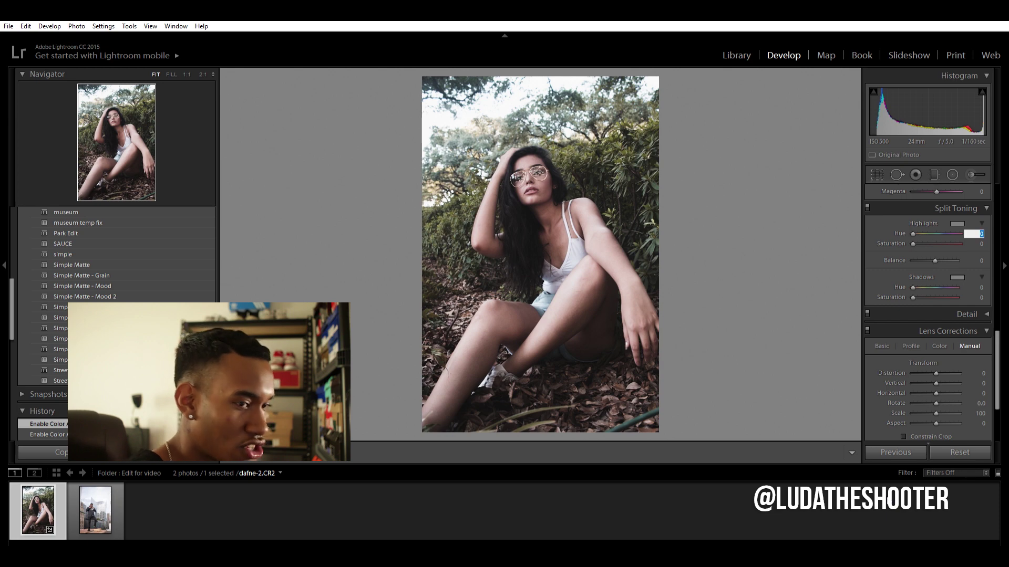
pyautogui.press('Tab')
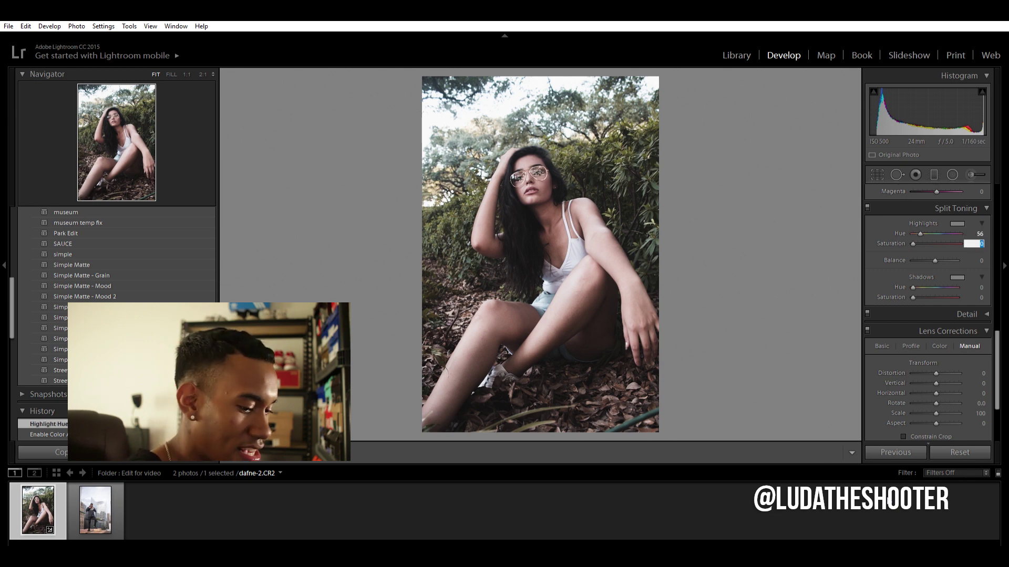
pyautogui.write('20')
pyautogui.press('Tab')
pyautogui.press('Tab')
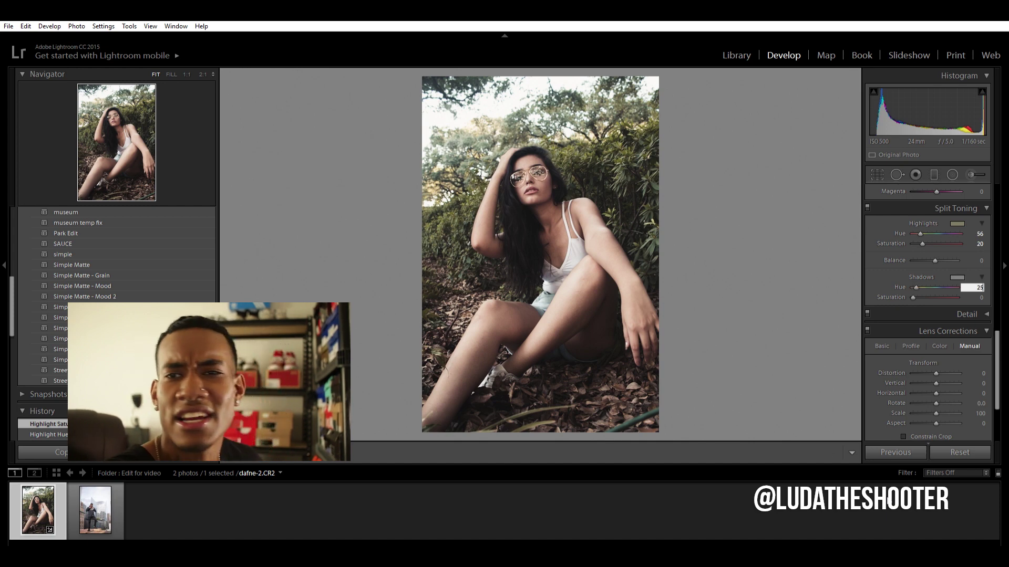
# Set the split toning shadows to hue 257 and saturation 6, and compare the photo with split toning off and on
pyautogui.write('25')
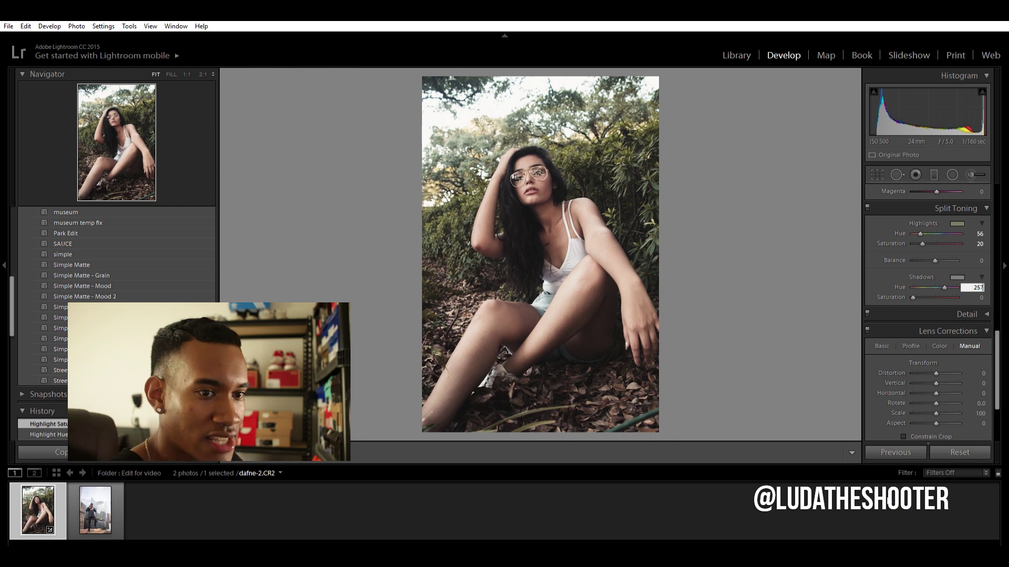
pyautogui.write('7')
pyautogui.press('Tab')
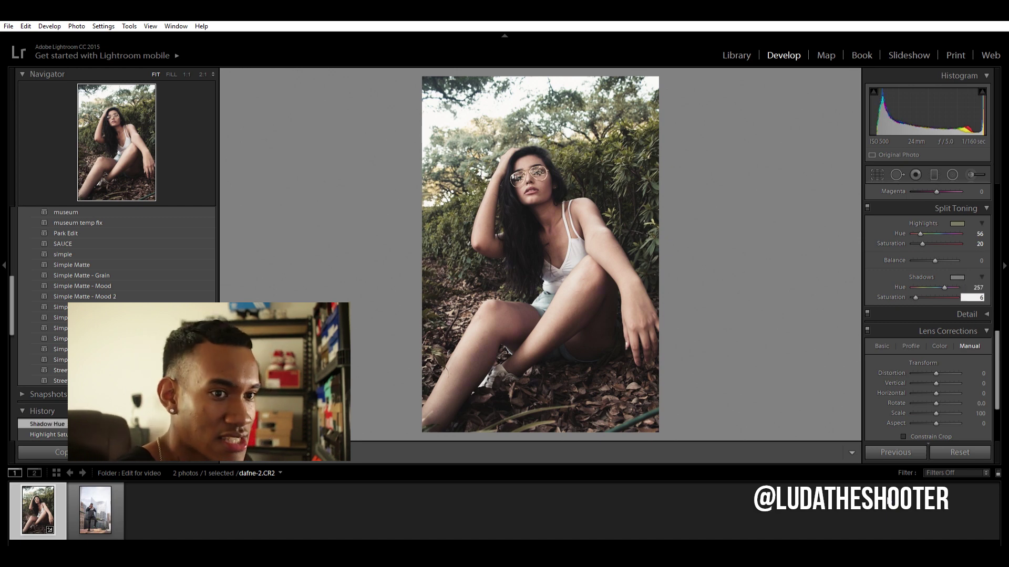
pyautogui.click(869, 201)
pyautogui.click(869, 201)
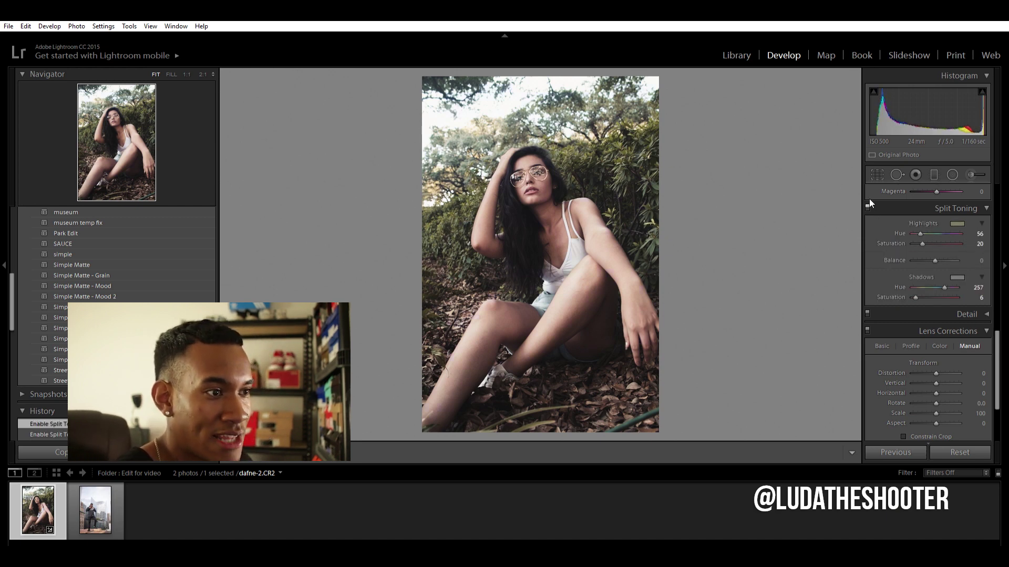
# Set the photo's Exposure to -0.36 and compare the original and edited versions side by side
pyautogui.scroll(10, 910, 282)
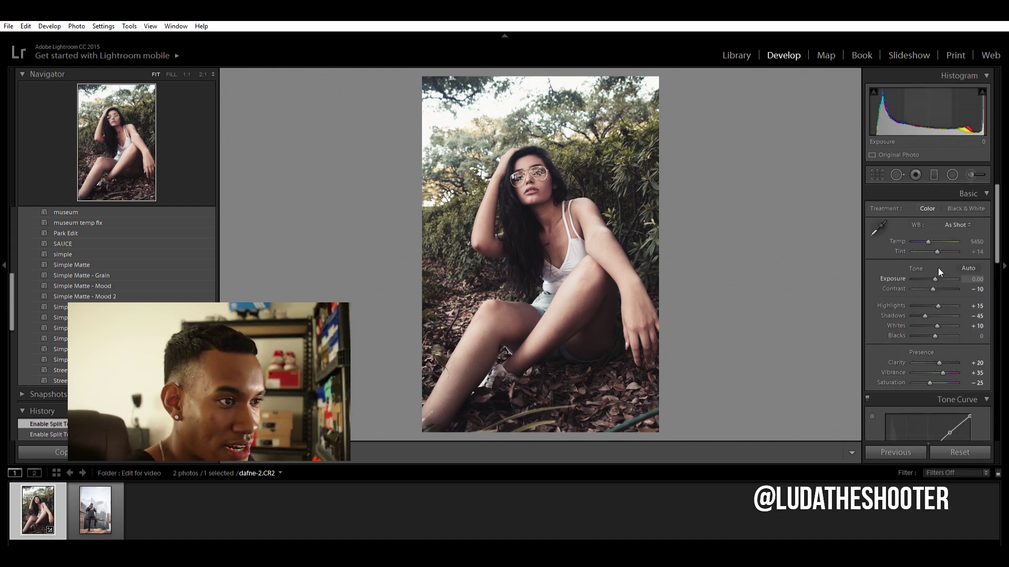
pyautogui.scroll(-2, 938, 268)
pyautogui.scroll(-2, 937, 266)
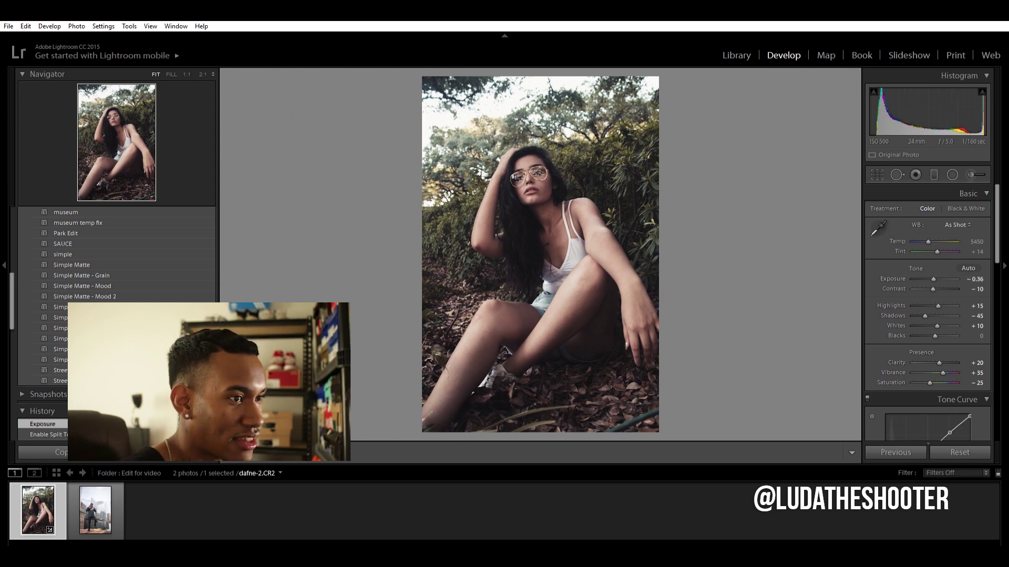
pyautogui.press('y')
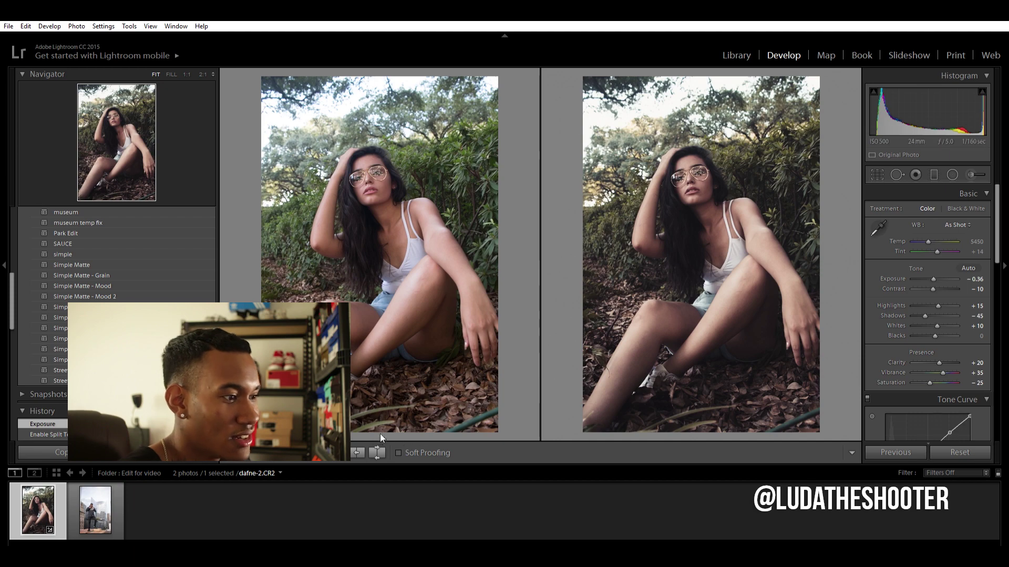
pyautogui.press('y')
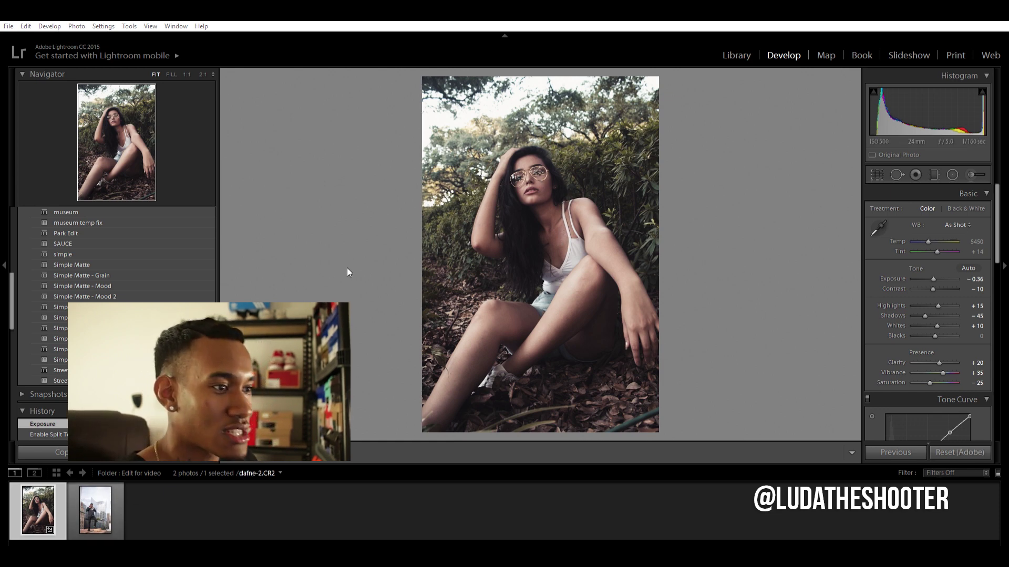
# Apply the portrait's develop settings to the city rooftop photo IMG_0119.CR2 and switch between the two photos to compare them
pyautogui.click(116, 496)
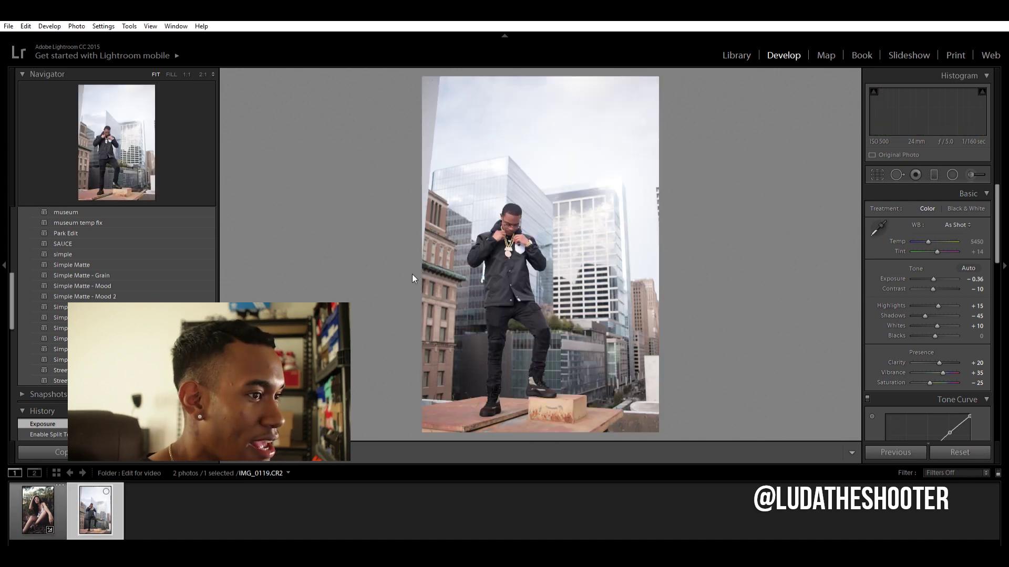
pyautogui.hotkey('ctrl', 'shift', 'v')
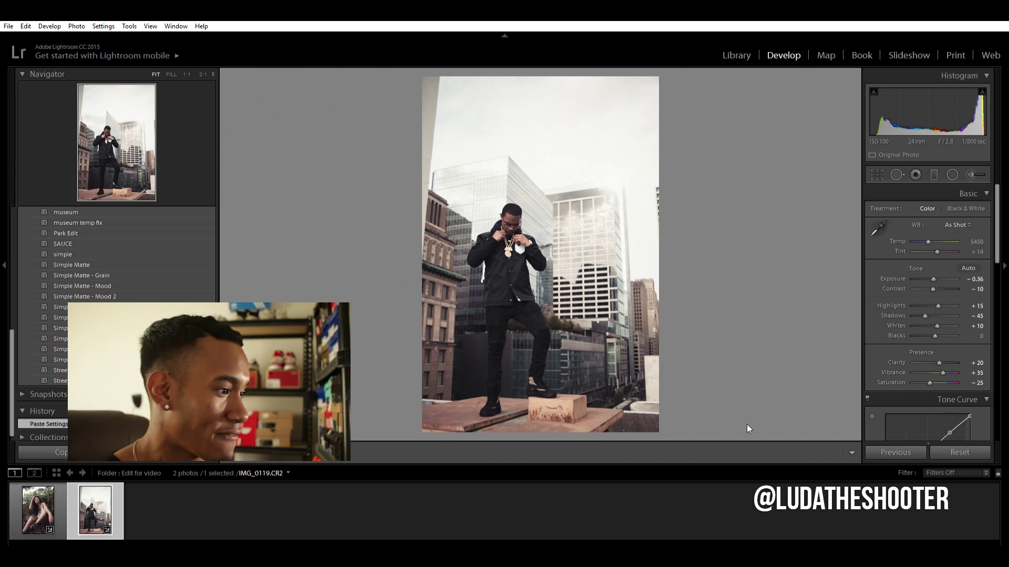
pyautogui.click(28, 496)
pyautogui.click(83, 501)
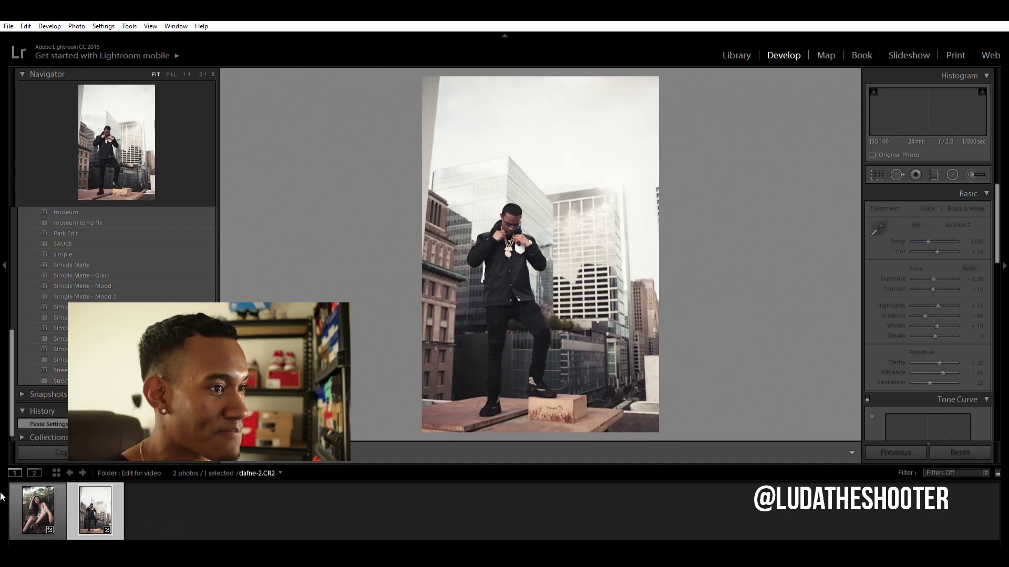
pyautogui.press('Left')
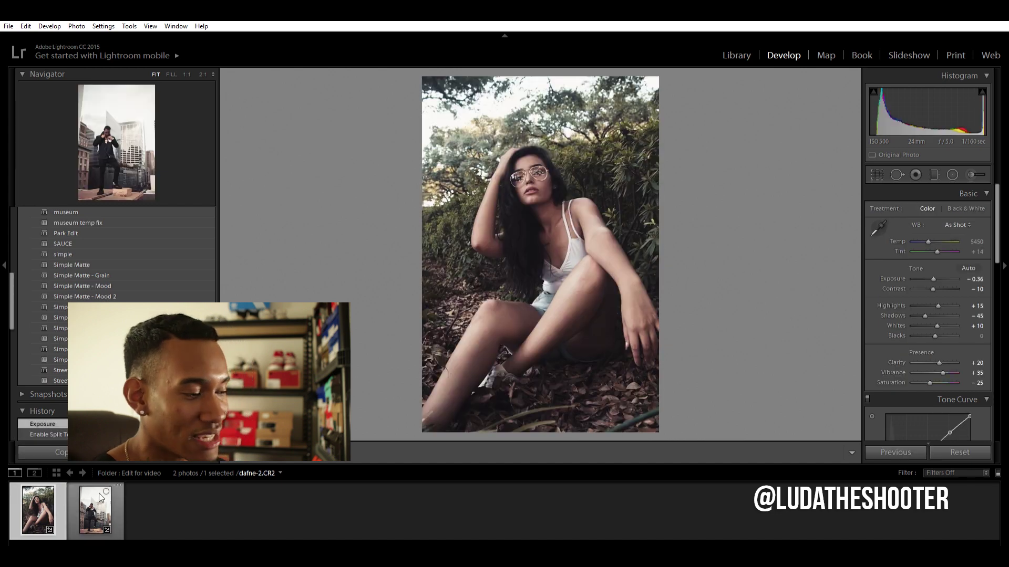